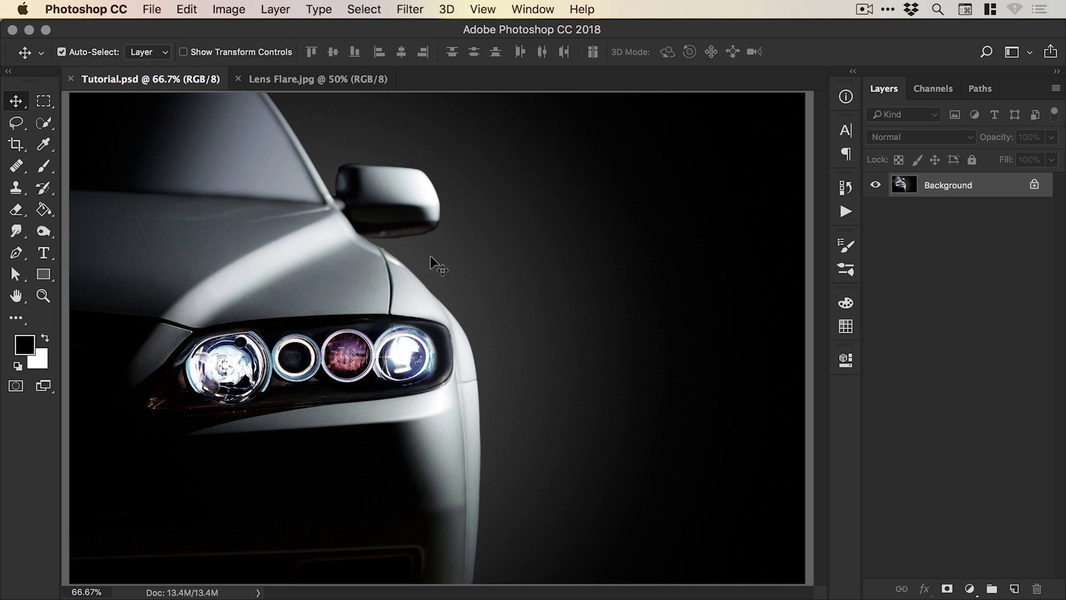
# - Add a new empty layer above the photo and fill it with black using the Paint Bucket
pyautogui.click(305, 79)
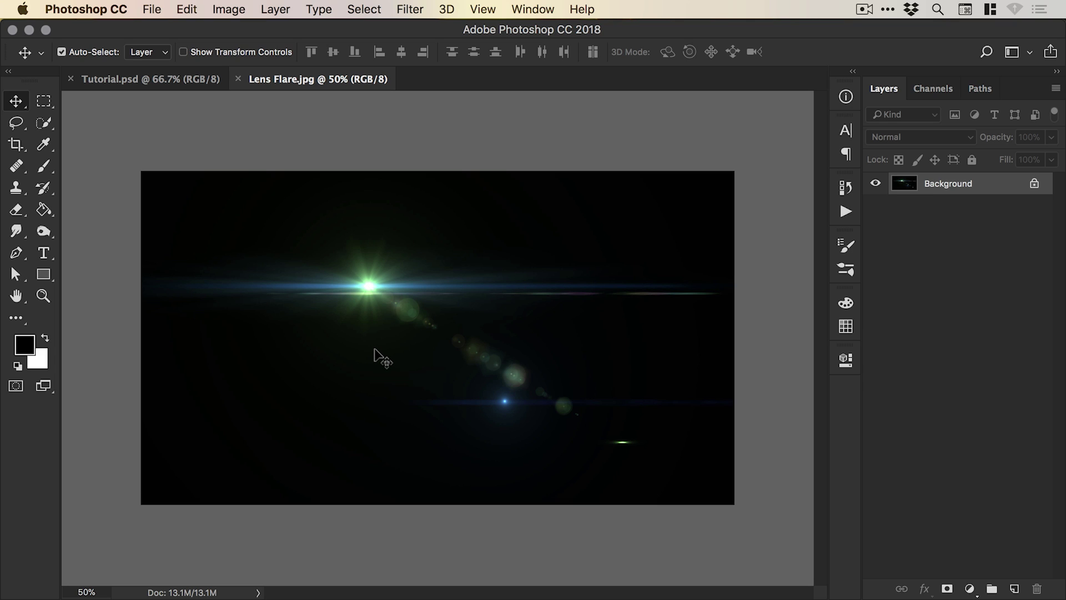
pyautogui.click(131, 79)
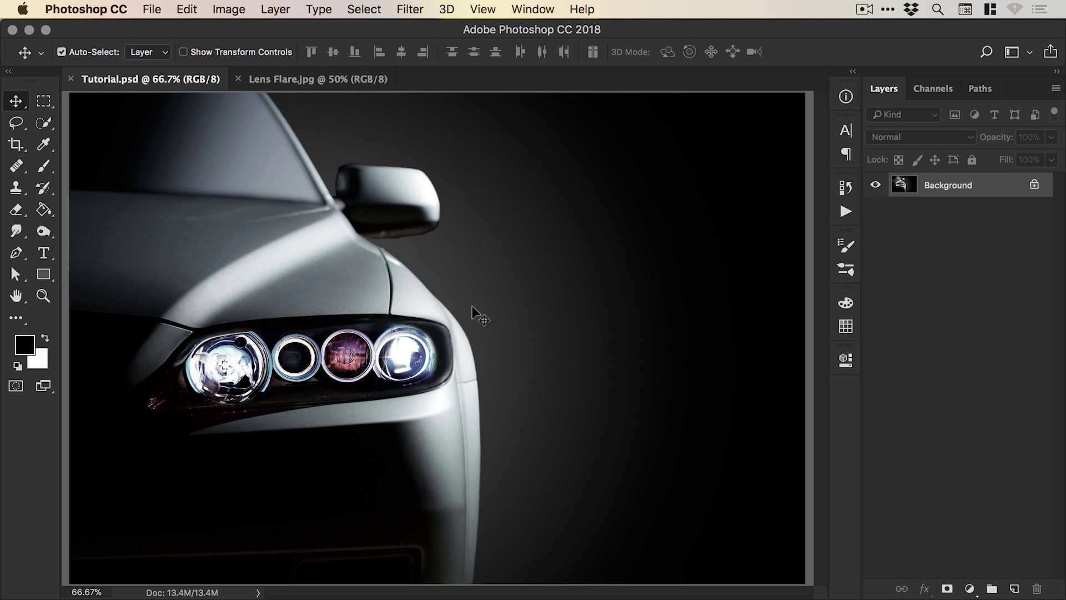
pyautogui.click(1014, 588)
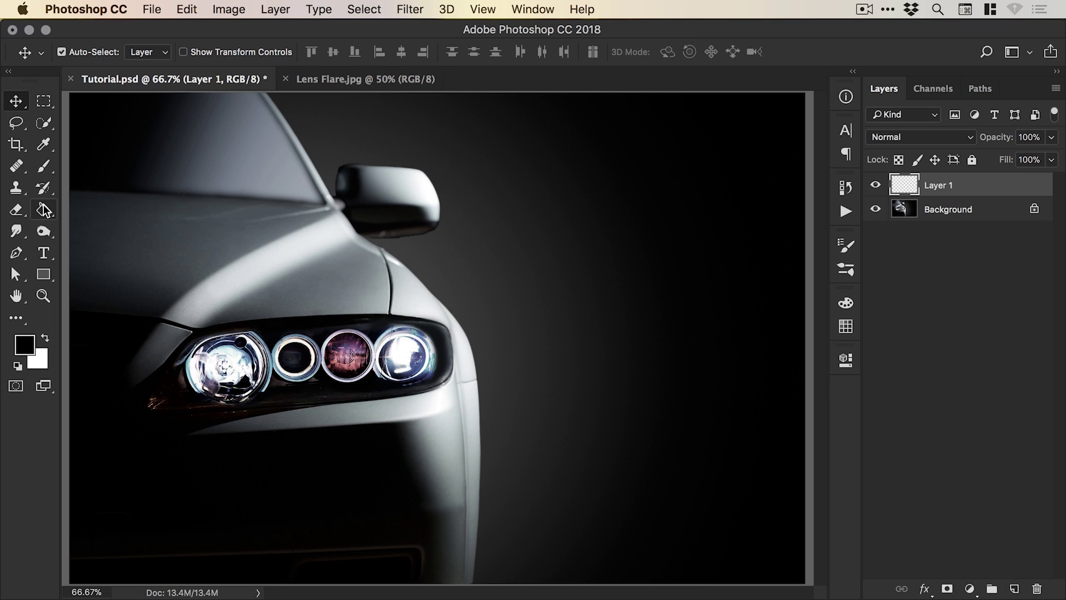
pyautogui.click(44, 210)
pyautogui.click(23, 344)
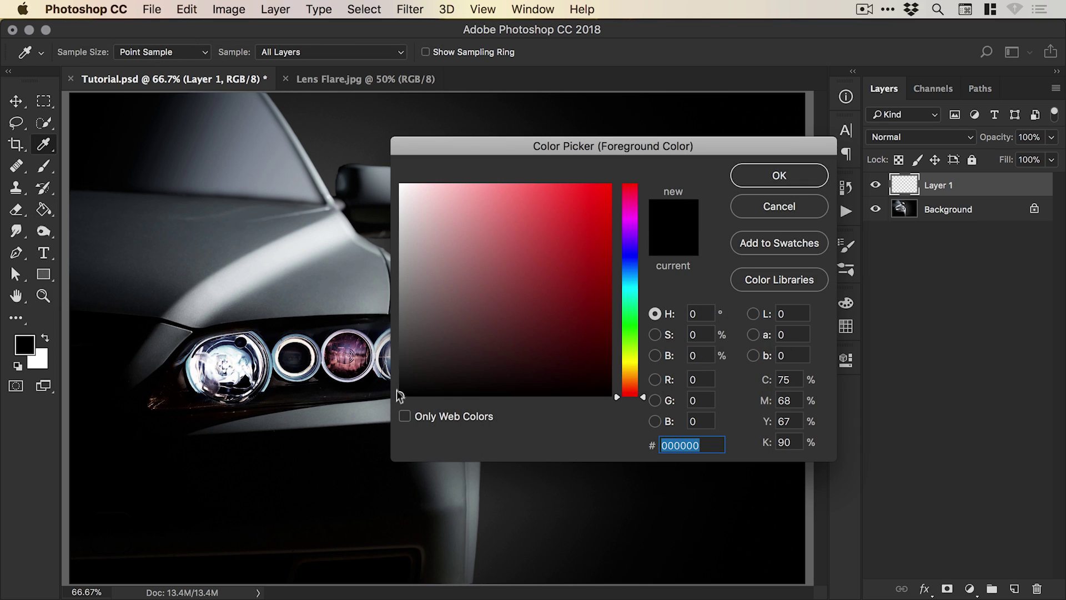
pyautogui.click(764, 176)
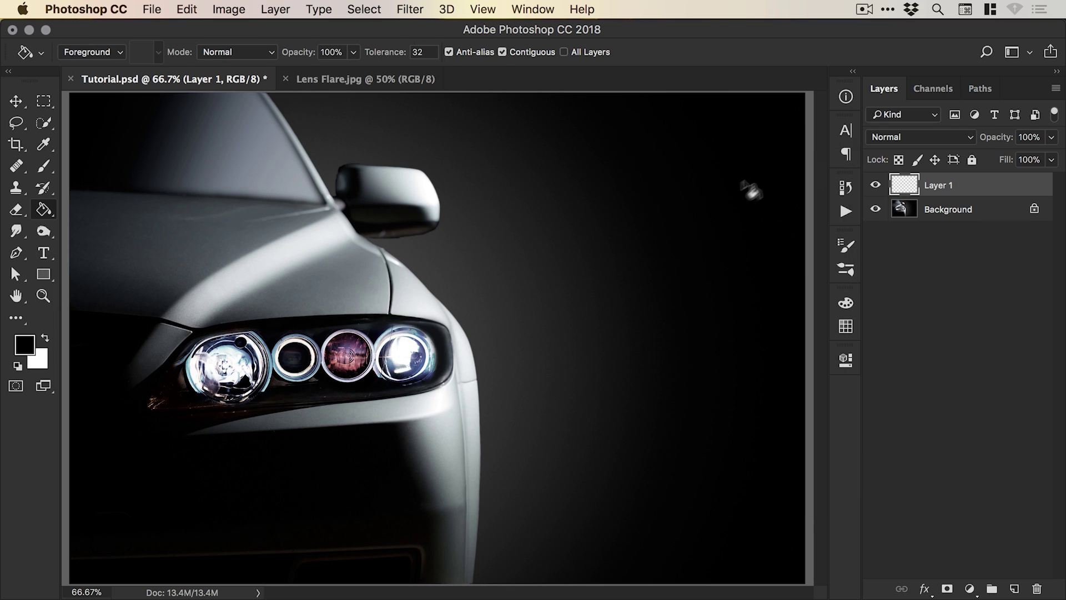
pyautogui.click(478, 313)
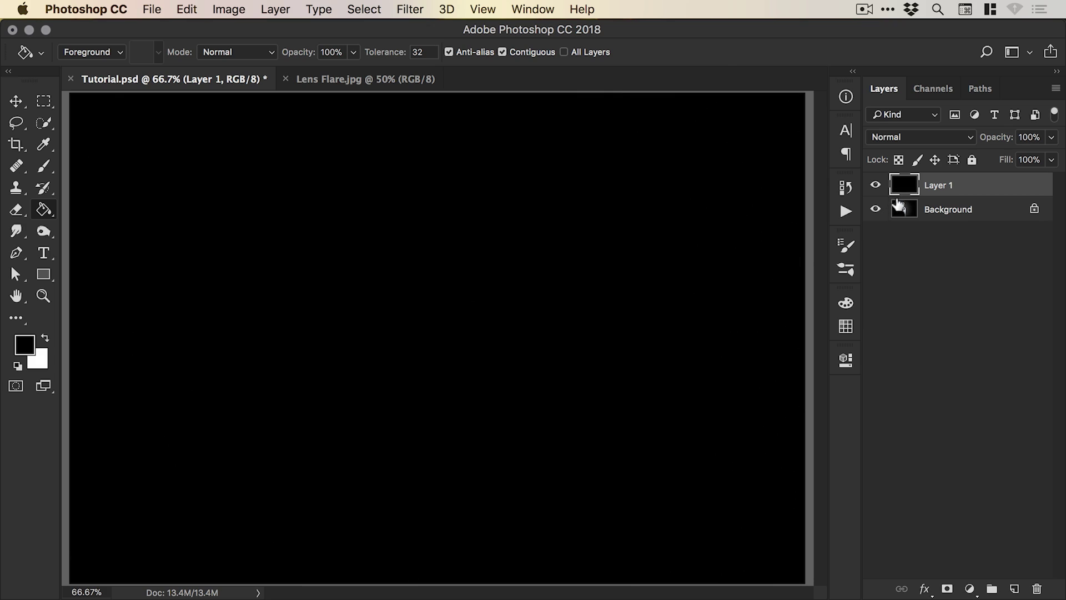
# - Rename the black layer 'Lens Flare' and set its blend mode to Screen
pyautogui.doubleClick(938, 185)
pyautogui.write('Lens Flare')
pyautogui.press('Return')
pyautogui.click(15, 101)
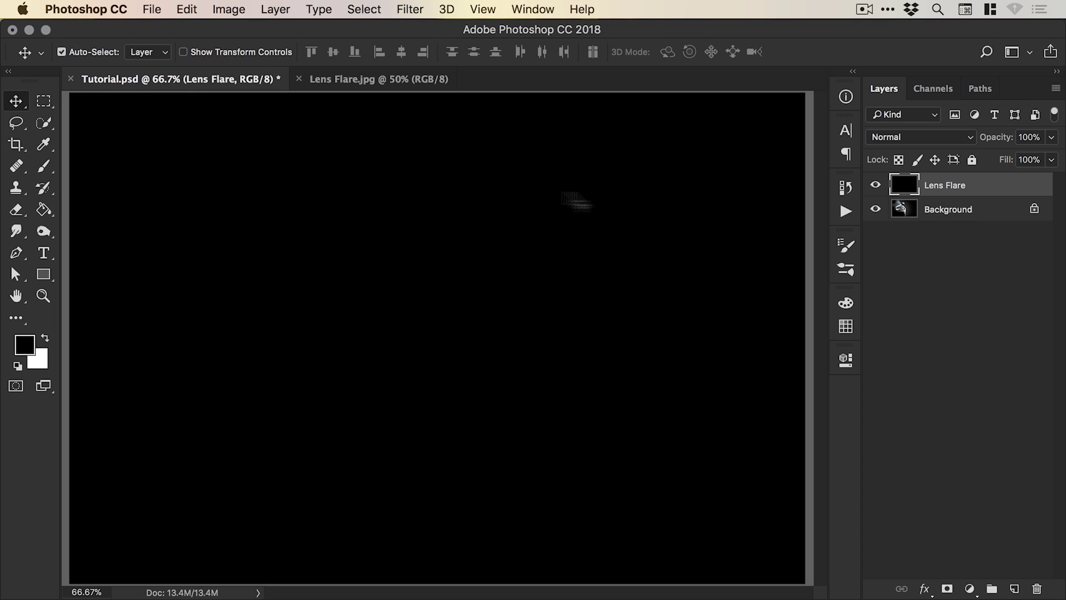
pyautogui.click(921, 138)
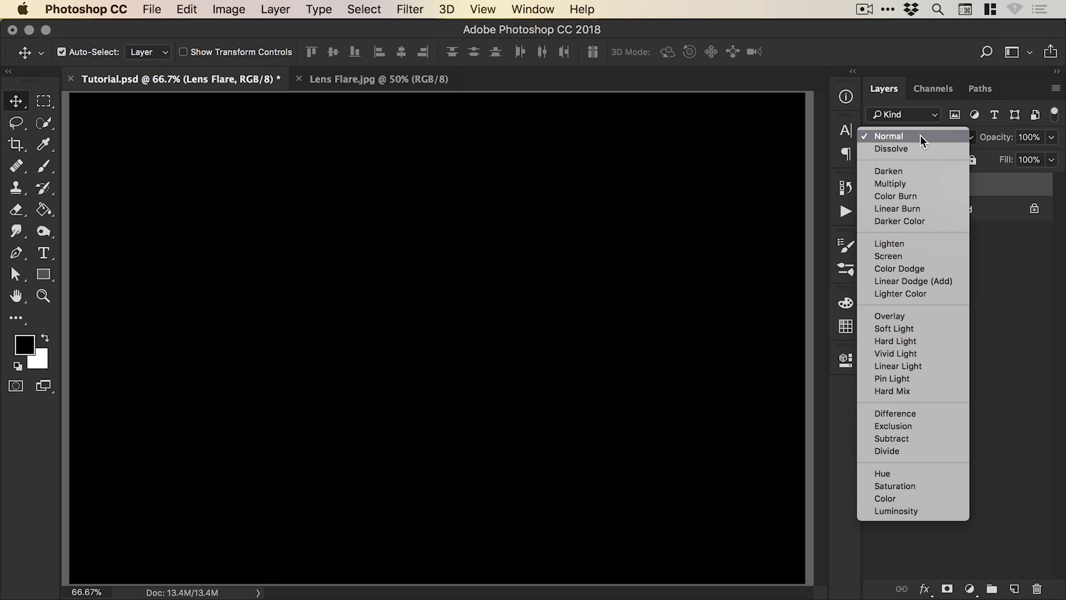
pyautogui.click(902, 255)
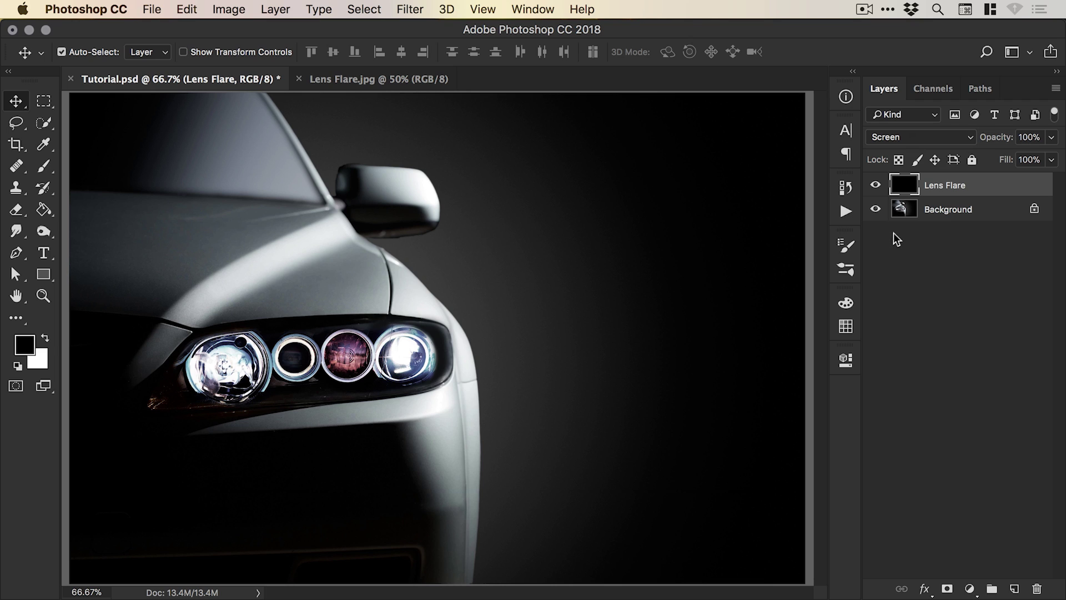
# - Render a 50-300mm Zoom lens flare at 102% brightness centred on the leftmost headlight
pyautogui.click(408, 9)
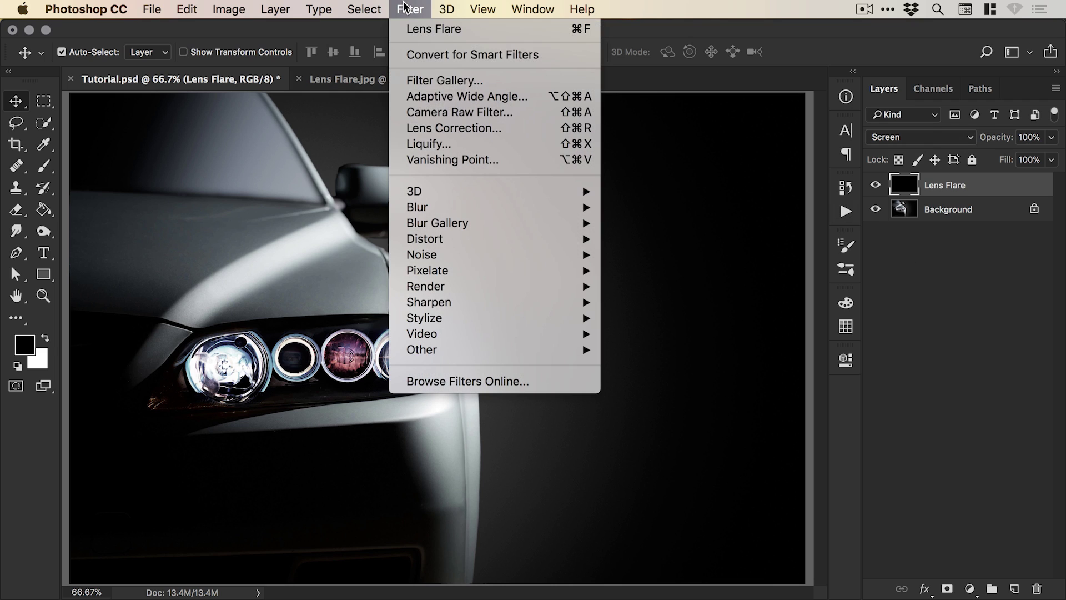
pyautogui.moveTo(458, 286)
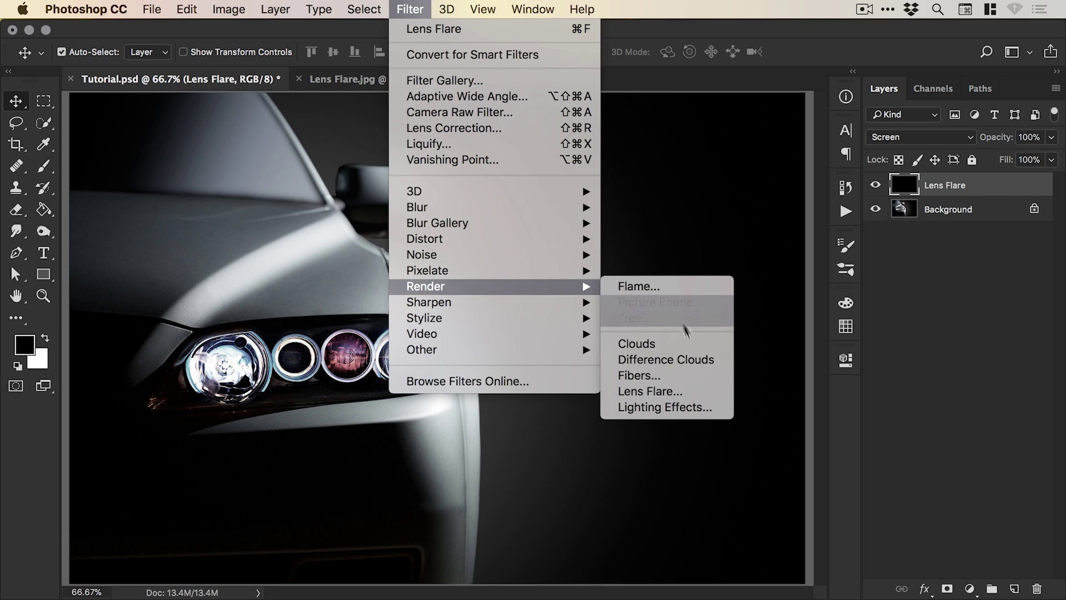
pyautogui.click(677, 392)
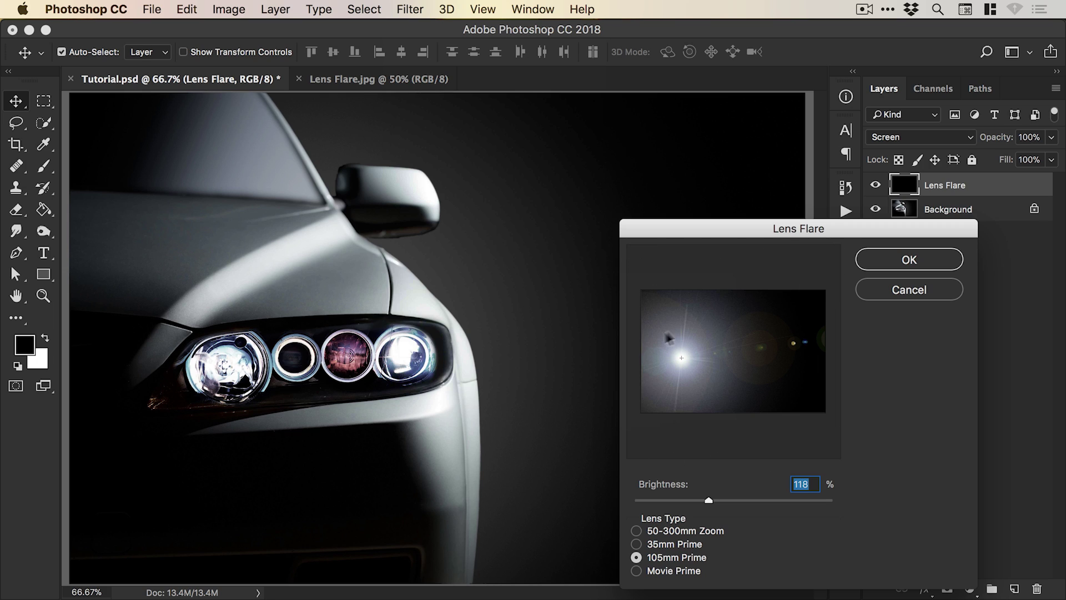
pyautogui.click(637, 532)
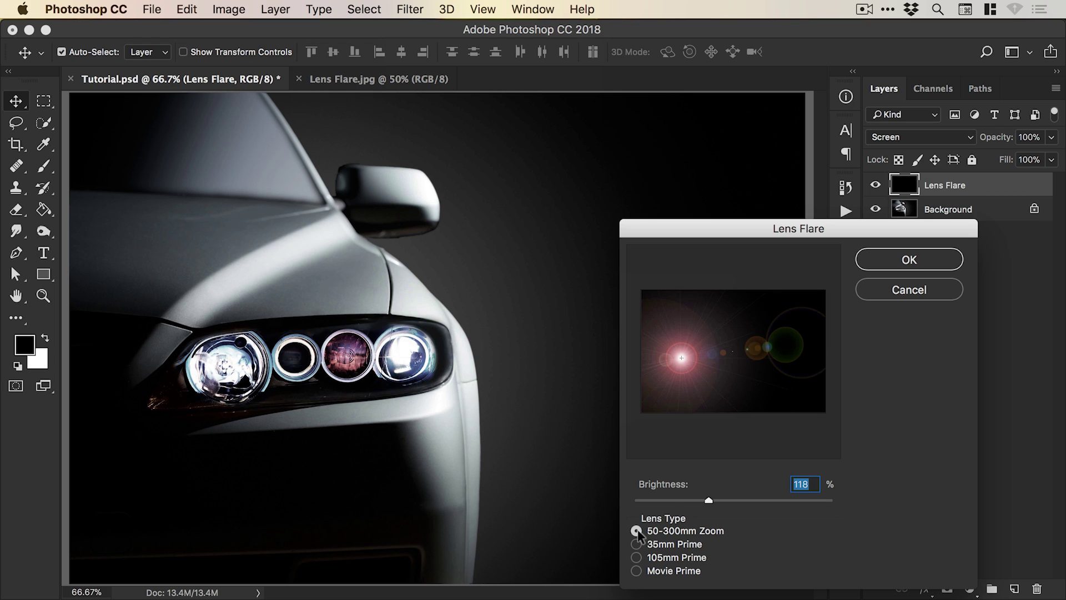
pyautogui.click(679, 355)
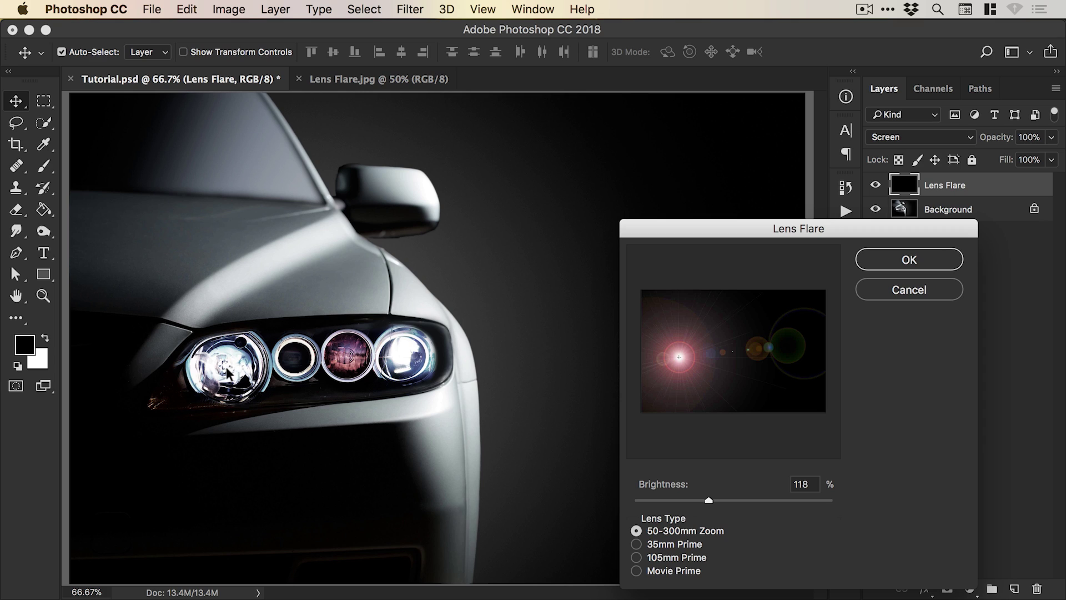
pyautogui.click(674, 358)
pyautogui.moveTo(708, 500)
pyautogui.mouseDown()
pyautogui.moveTo(685, 501)
pyautogui.moveTo(727, 501)
pyautogui.moveTo(699, 501)
pyautogui.mouseUp()
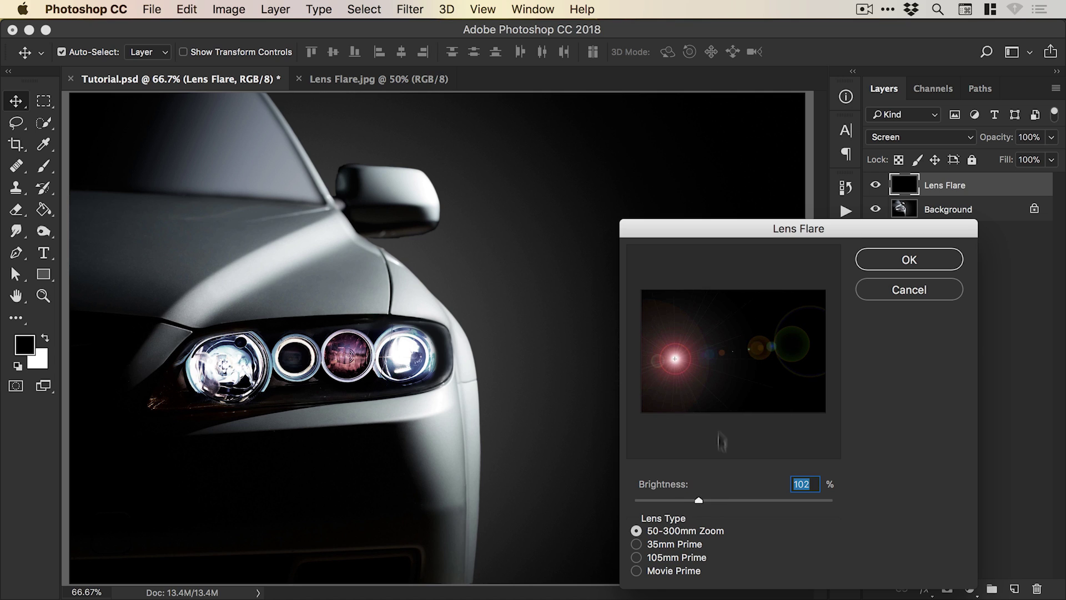
pyautogui.click(910, 260)
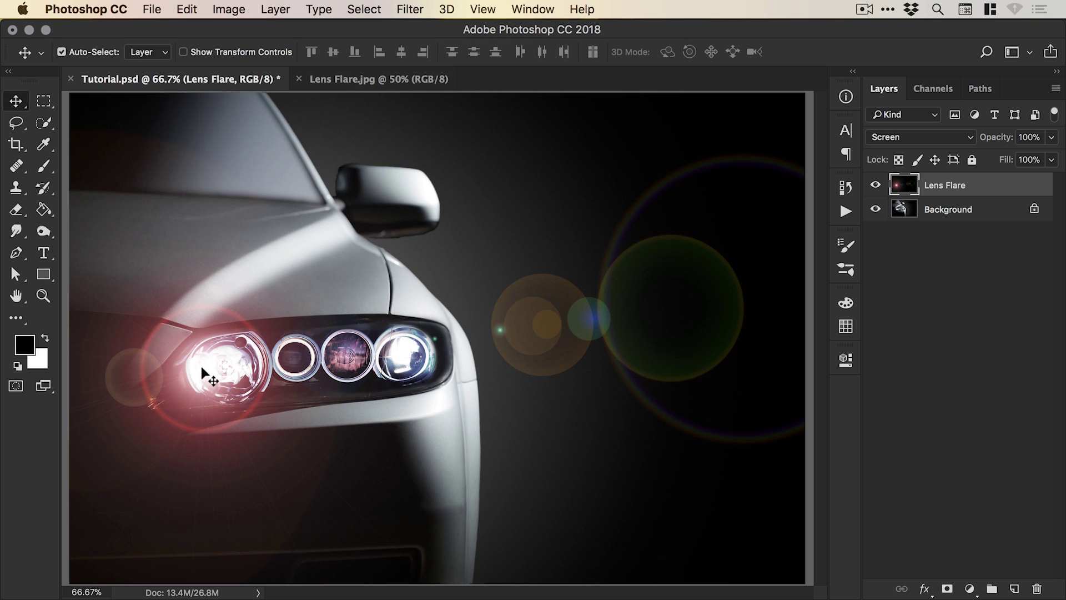
# - Undo the flare and re-render it with its centre shifted slightly right
pyautogui.click(195, 10)
pyautogui.click(197, 24)
pyautogui.click(419, 10)
pyautogui.moveTo(488, 285)
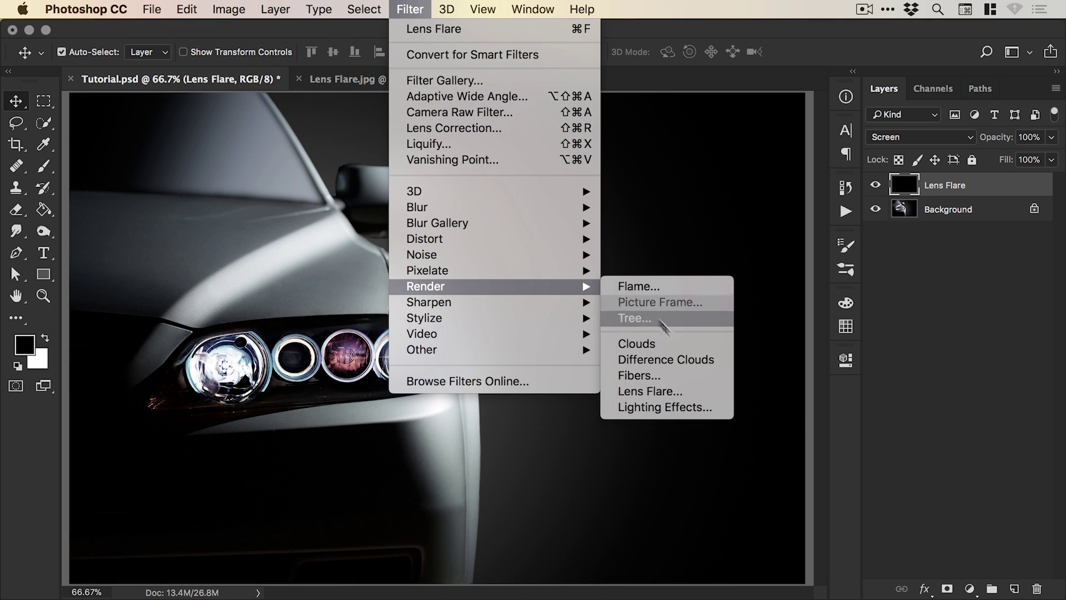
pyautogui.click(664, 396)
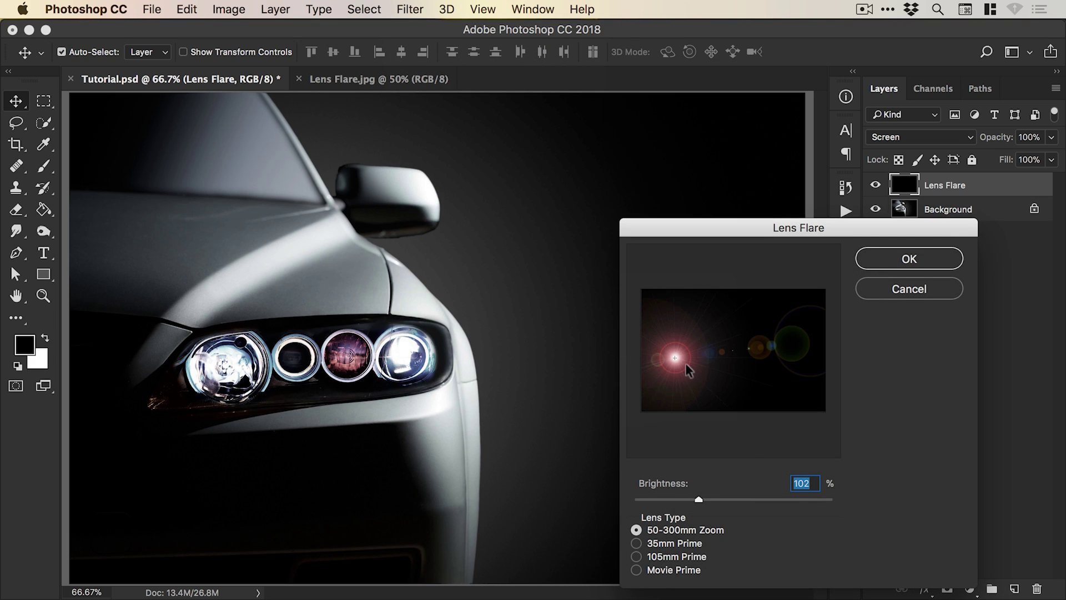
pyautogui.moveTo(679, 355); pyautogui.dragTo(683, 355)
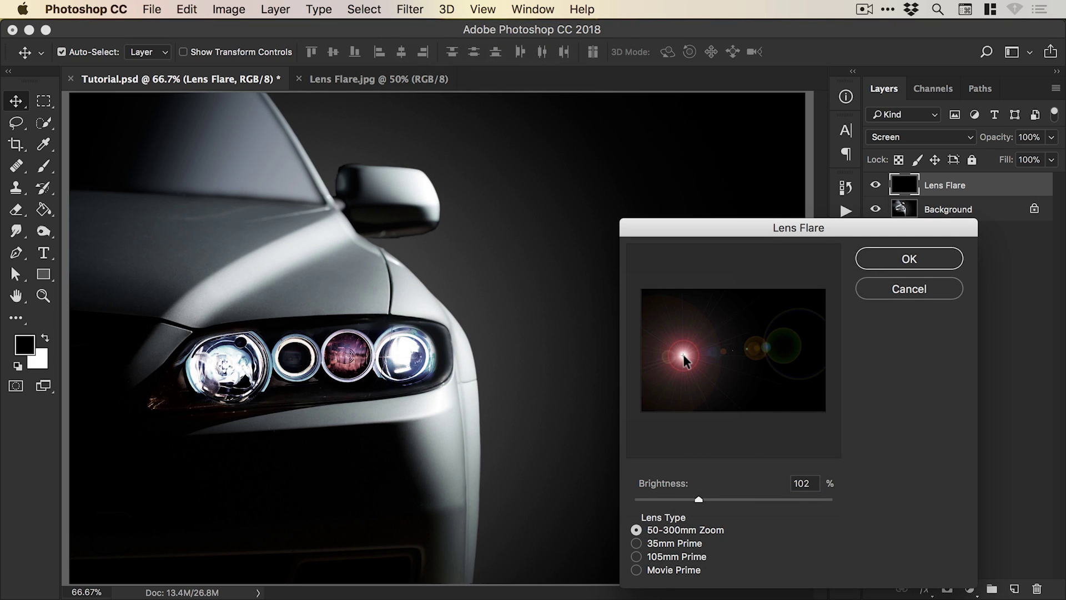
pyautogui.click(882, 259)
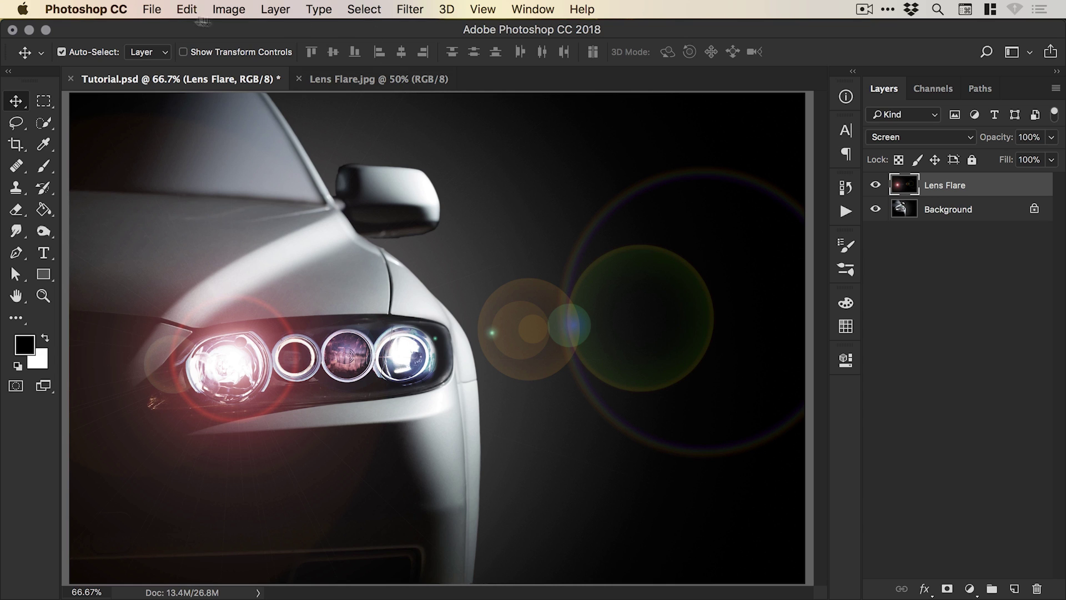
# - Undo again and re-render the flare with its centre placed on the leftmost lamp
pyautogui.click(189, 10)
pyautogui.click(267, 29)
pyautogui.click(409, 10)
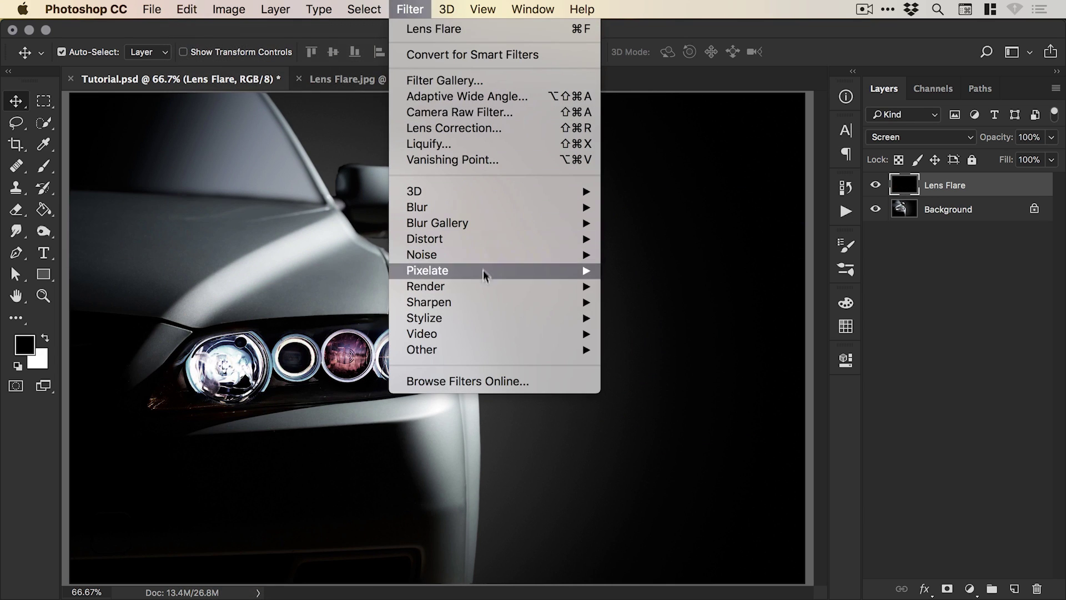
pyautogui.moveTo(541, 286)
pyautogui.click(658, 391)
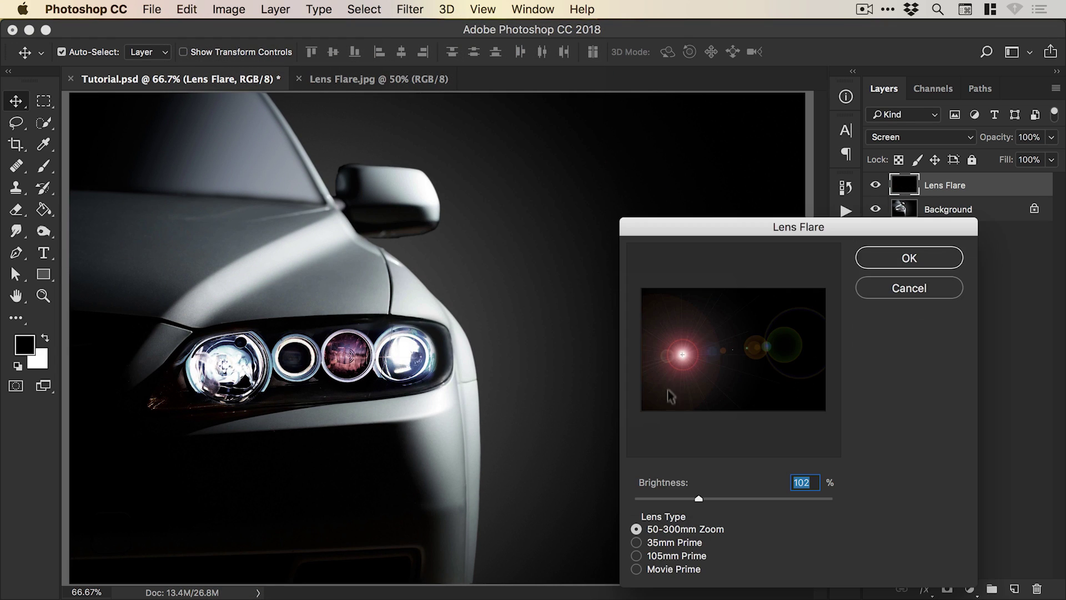
pyautogui.click(680, 355)
pyautogui.click(884, 261)
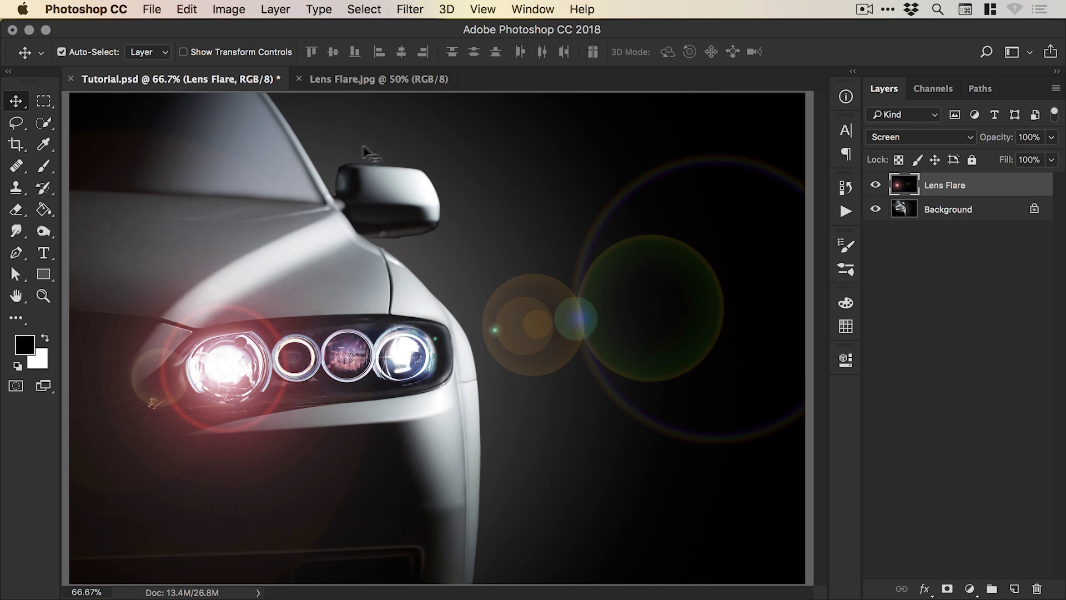
# - Replace the flare with a 105mm Prime lens flare at about 121% brightness
pyautogui.click(188, 9)
pyautogui.click(187, 29)
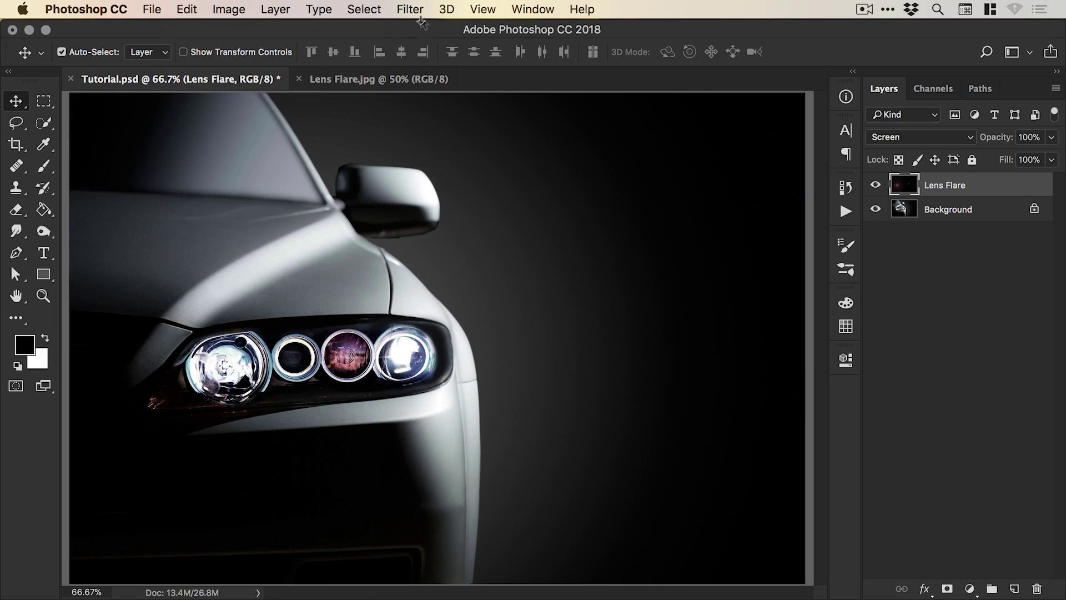
pyautogui.click(410, 10)
pyautogui.moveTo(547, 287)
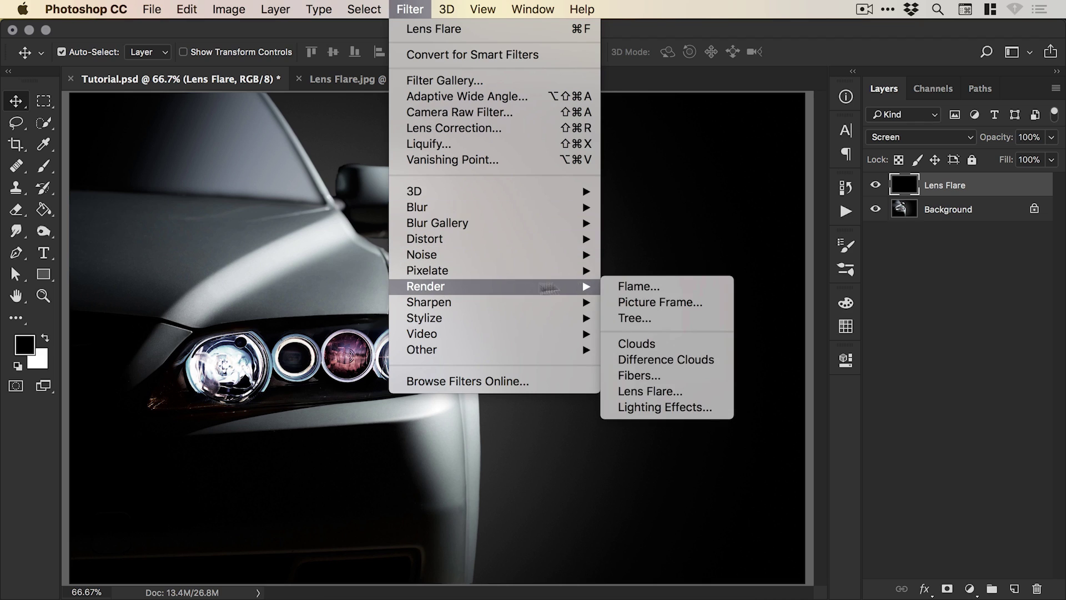
pyautogui.click(672, 391)
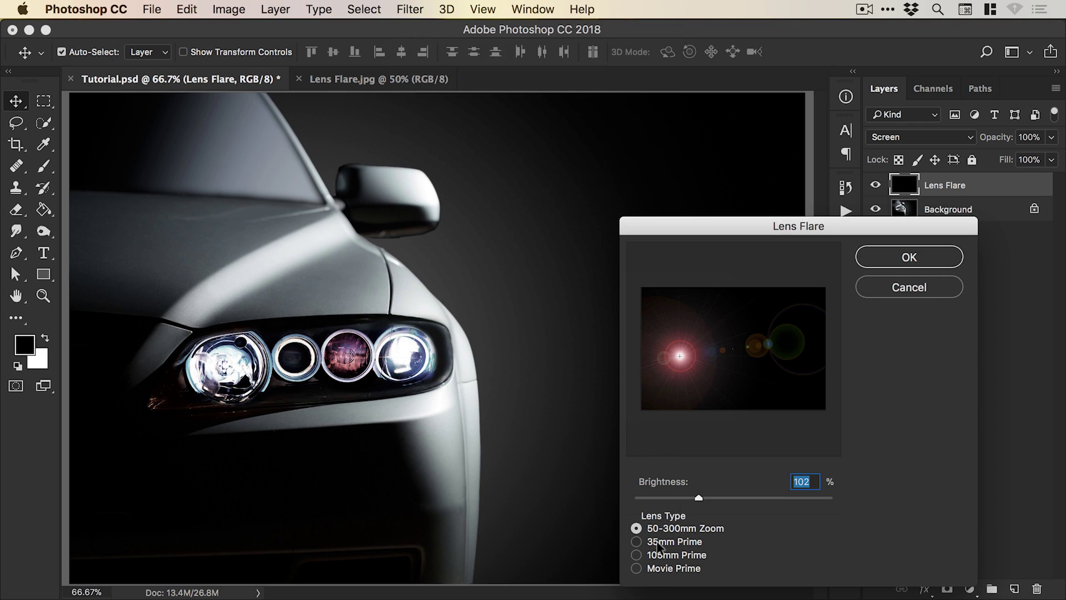
pyautogui.click(658, 543)
pyautogui.click(655, 555)
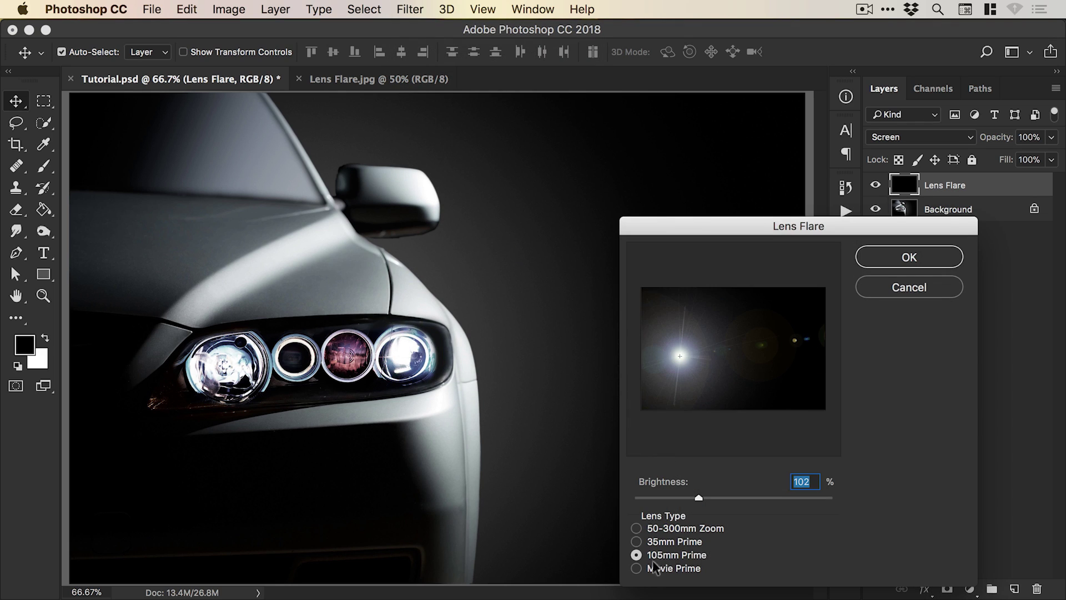
pyautogui.click(654, 568)
pyautogui.click(657, 556)
pyautogui.moveTo(703, 502)
pyautogui.mouseDown()
pyautogui.moveTo(725, 500)
pyautogui.moveTo(701, 500)
pyautogui.moveTo(716, 495)
pyautogui.mouseUp()
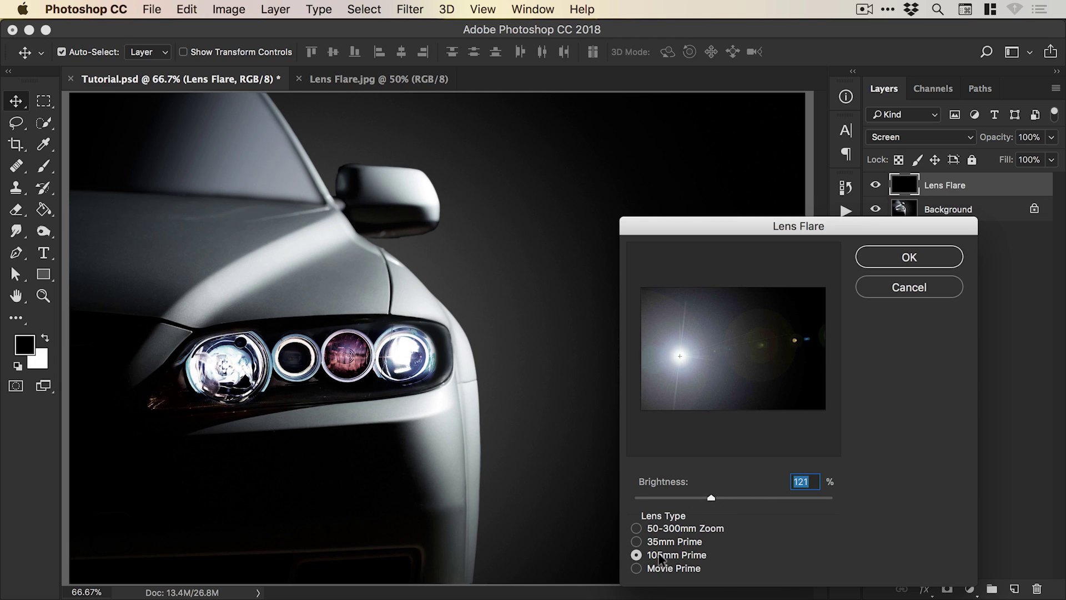
pyautogui.click(910, 257)
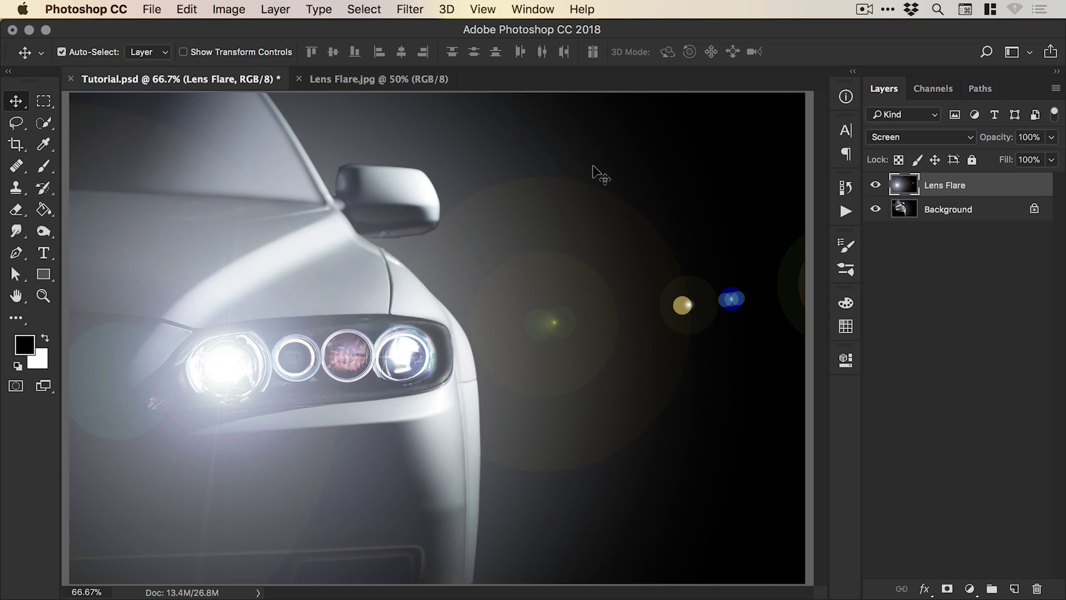
# - Delete the rendered Lens Flare layer and select all of the Lens Flare.jpg image
pyautogui.moveTo(941, 189); pyautogui.dragTo(1036, 588)
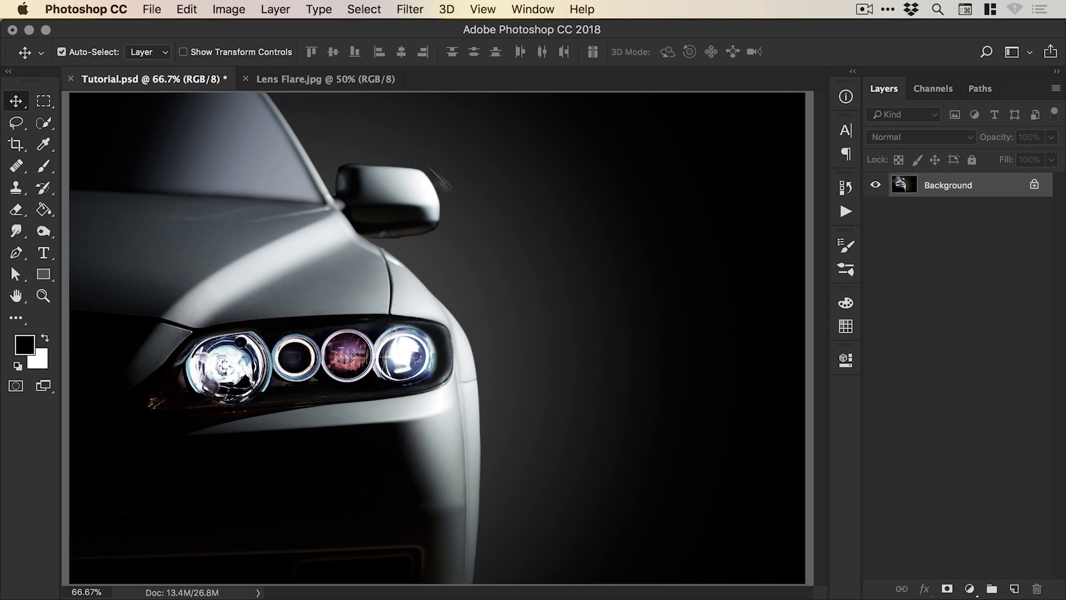
pyautogui.click(326, 77)
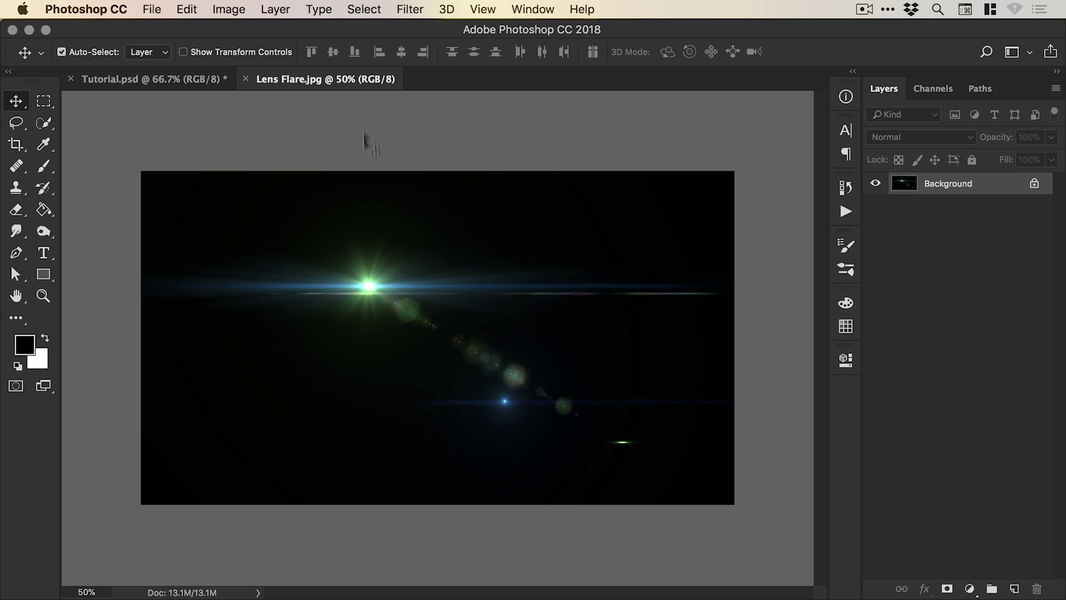
pyautogui.click(361, 5)
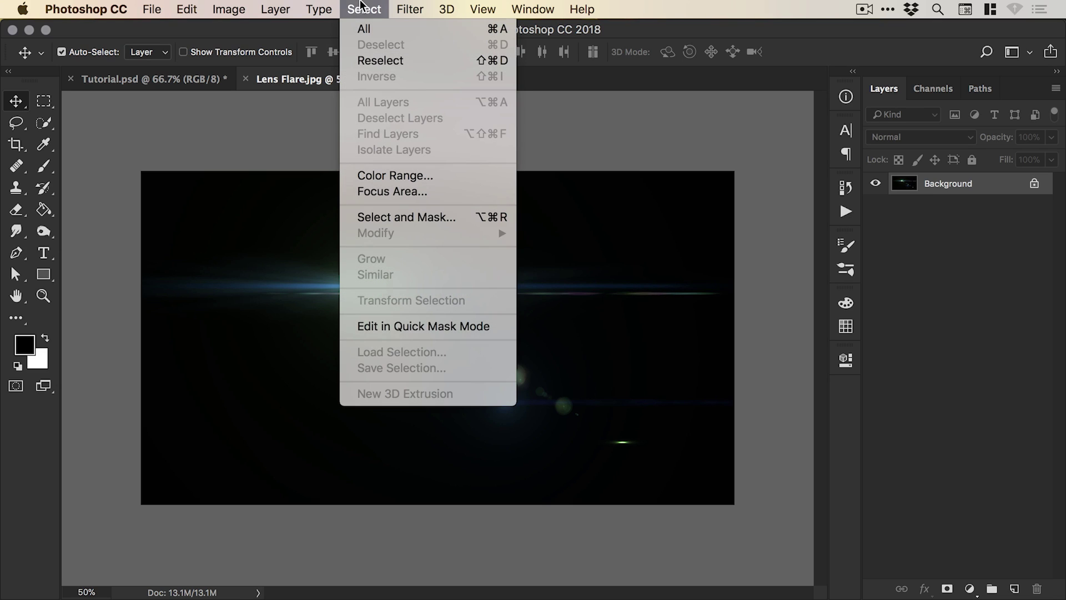
pyautogui.click(363, 29)
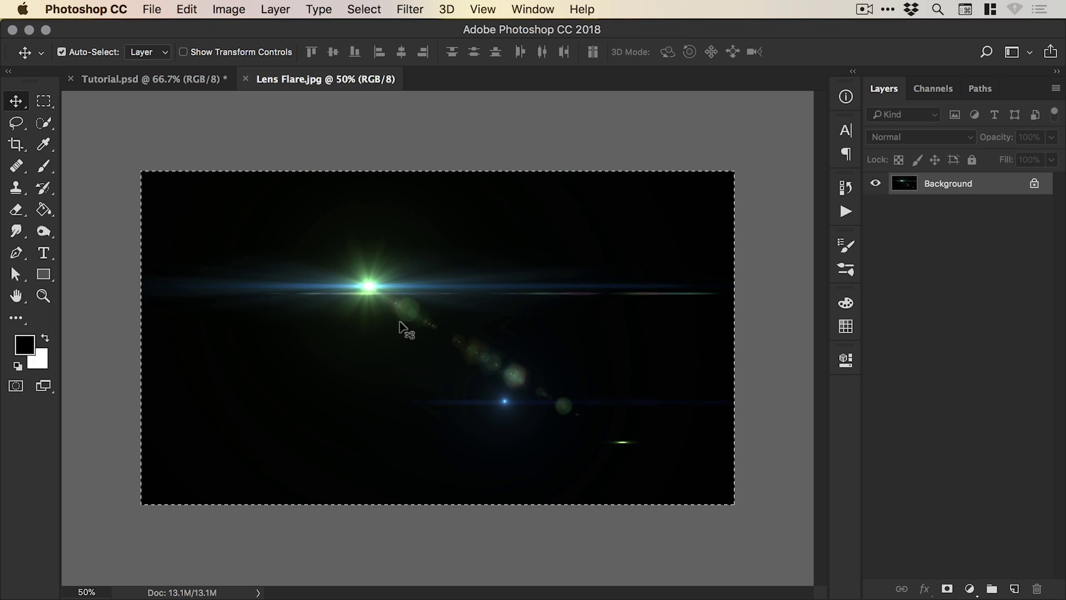
pyautogui.click(187, 9)
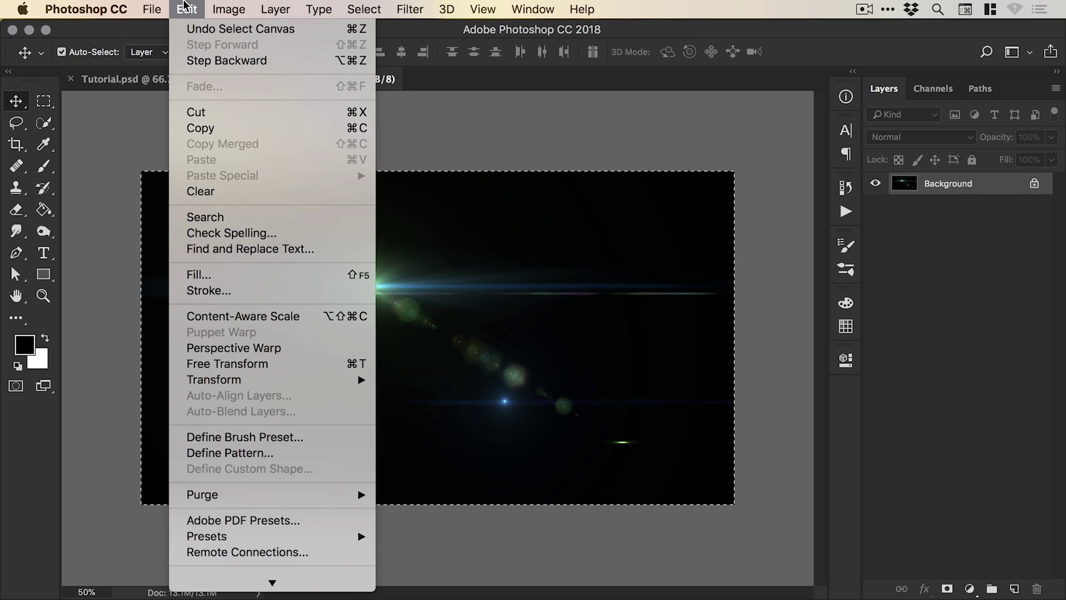
# - Copy the flare photo and paste it into Tutorial.psd
pyautogui.click(144, 78)
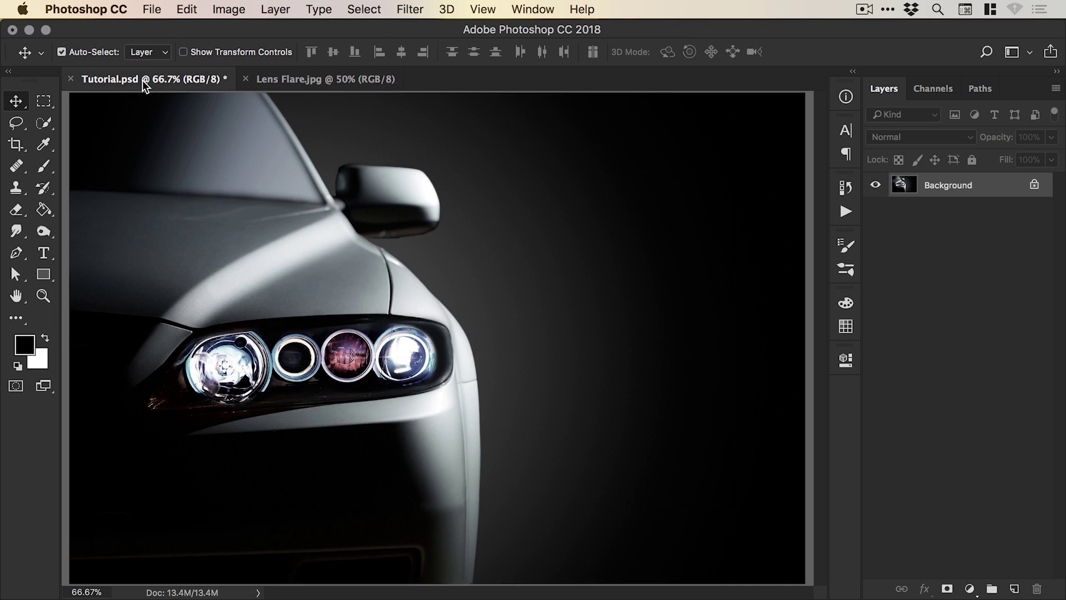
pyautogui.click(186, 10)
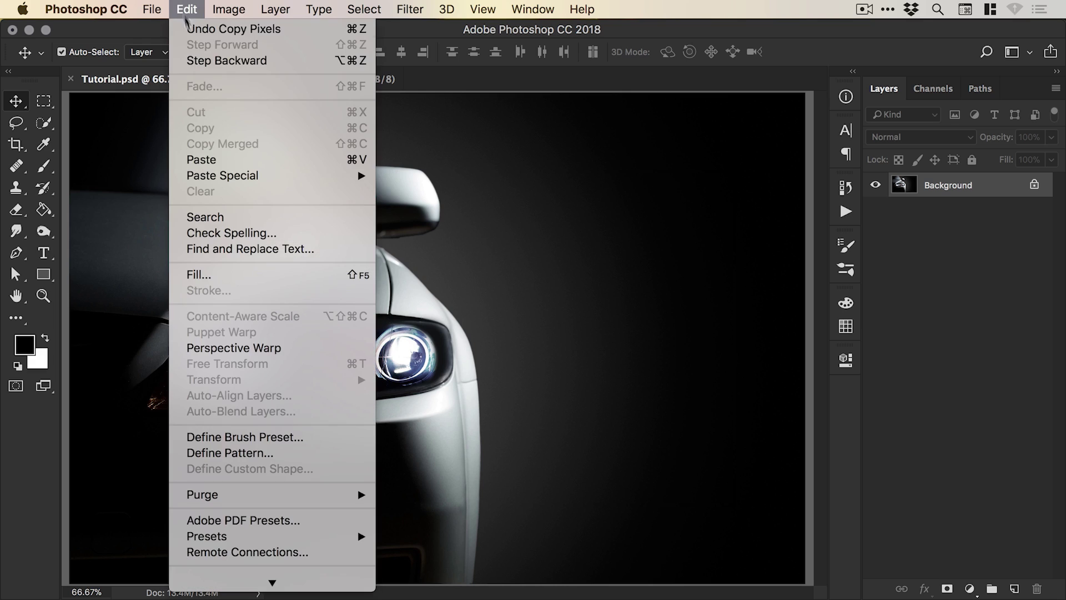
pyautogui.click(205, 161)
# - Rename the pasted layer 'Lens Flare' and set its blend mode to Screen
pyautogui.doubleClick(939, 185)
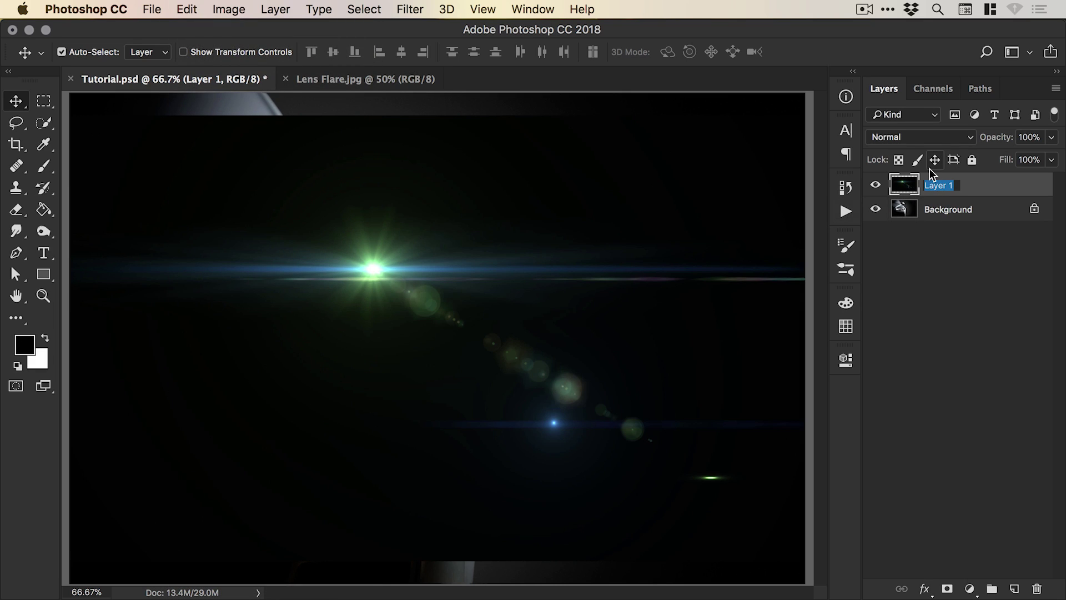
pyautogui.write('Lens Flare')
pyautogui.press('Return')
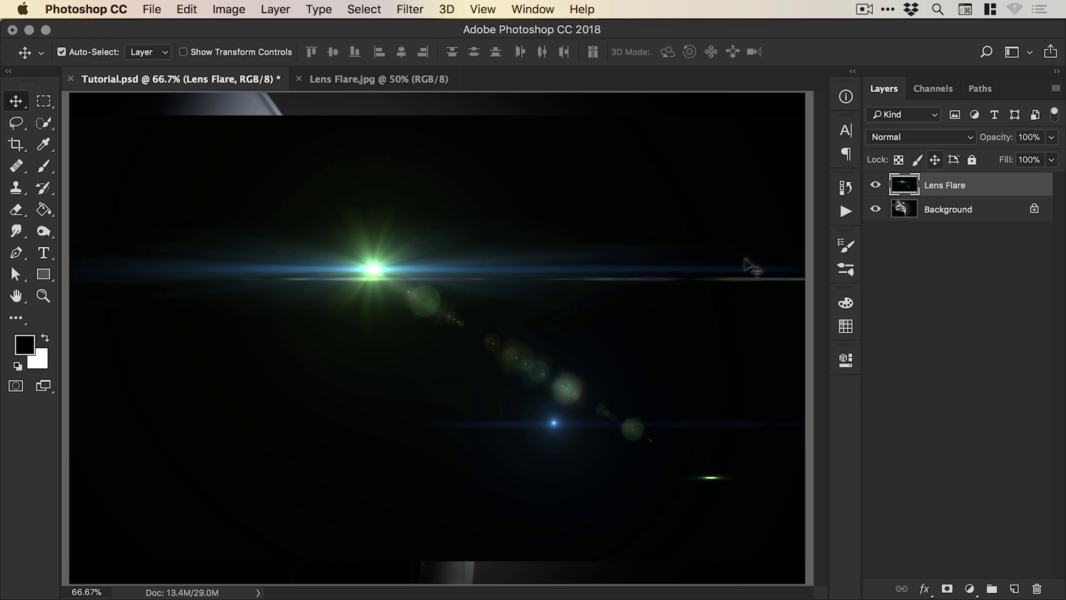
pyautogui.click(915, 137)
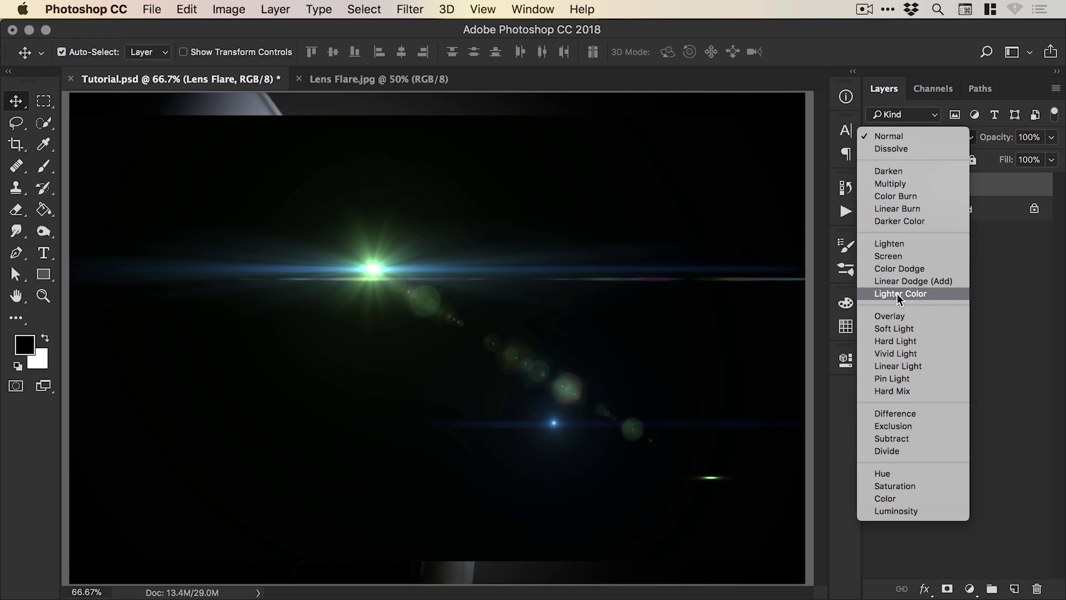
pyautogui.click(889, 200)
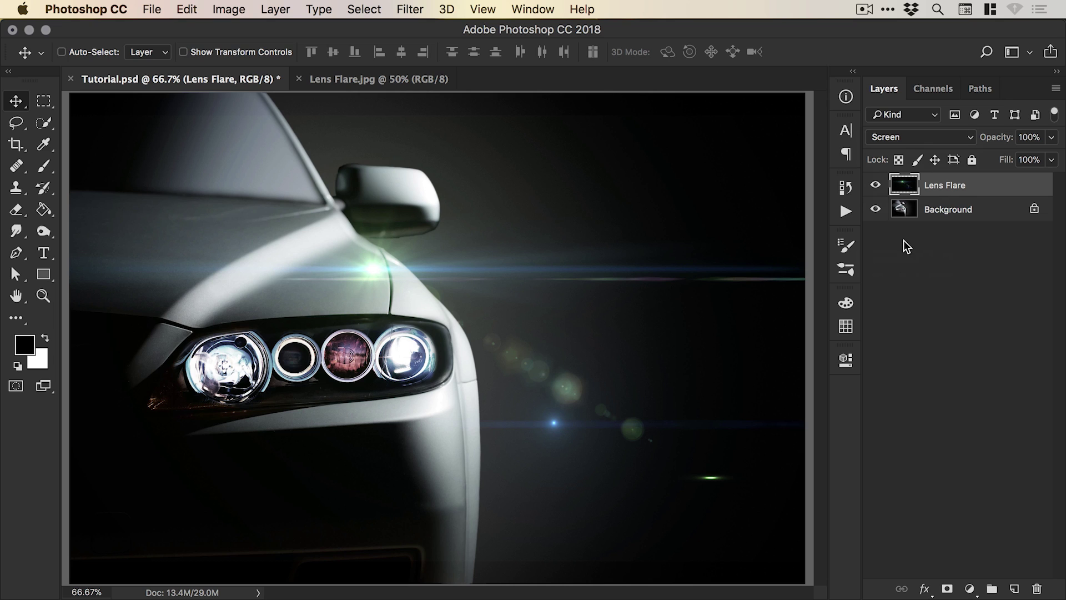
pyautogui.press('super+minus')
pyautogui.press('super+minus')
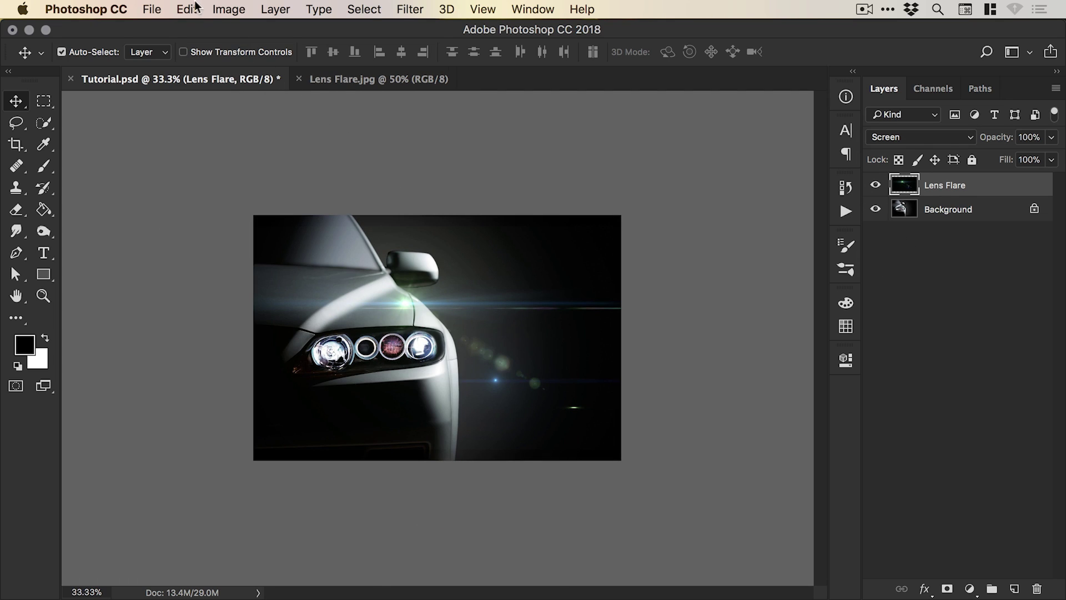
# - Free Transform the flare to about 166% and move it down and right
pyautogui.click(188, 9)
pyautogui.click(245, 366)
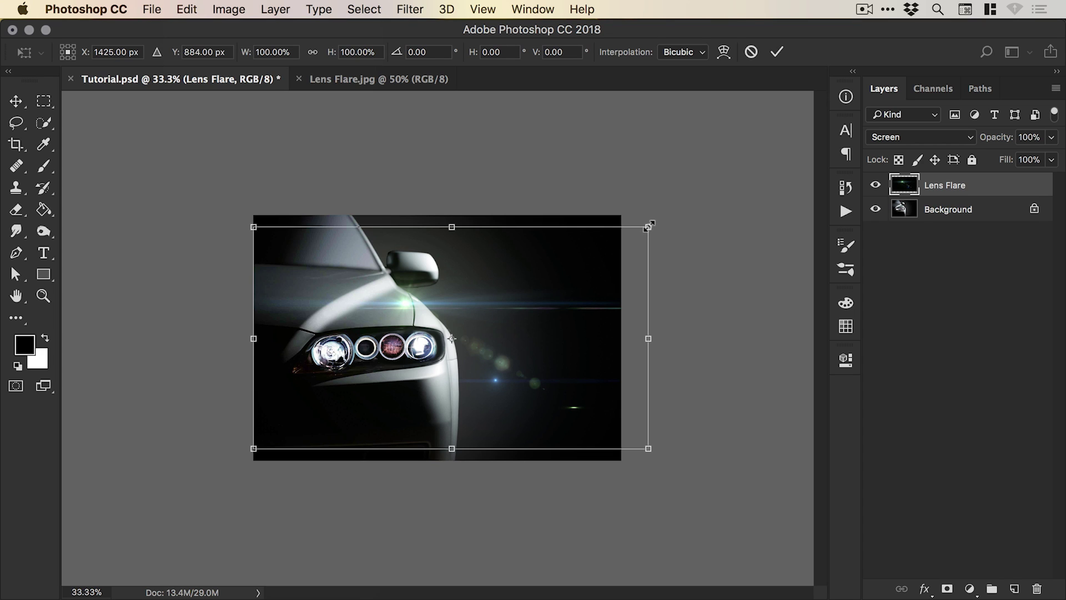
pyautogui.moveTo(649, 227); pyautogui.dragTo(788, 148)
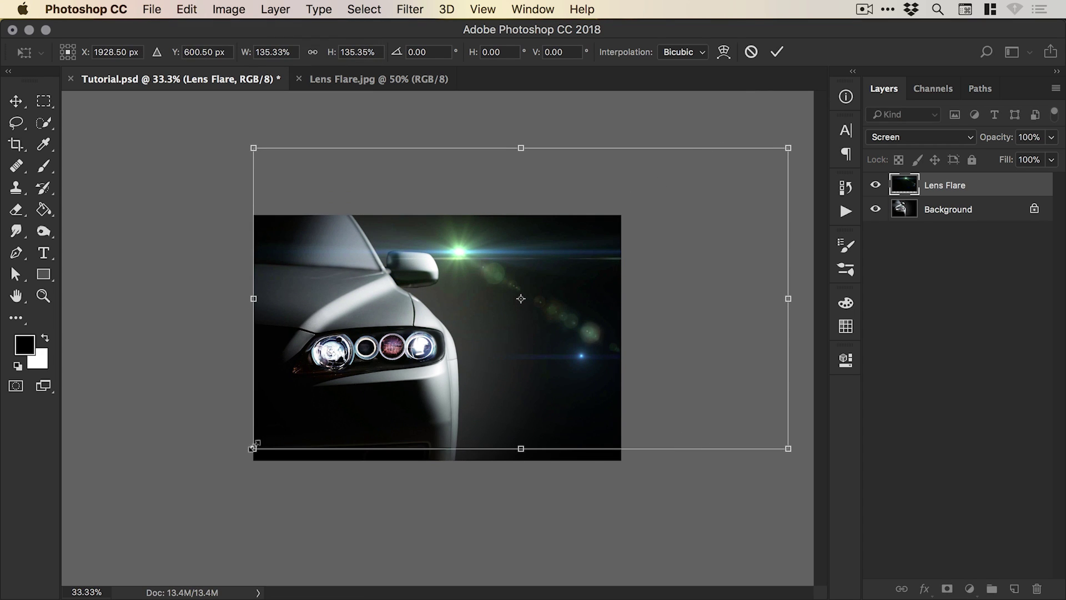
pyautogui.moveTo(253, 447); pyautogui.dragTo(134, 516)
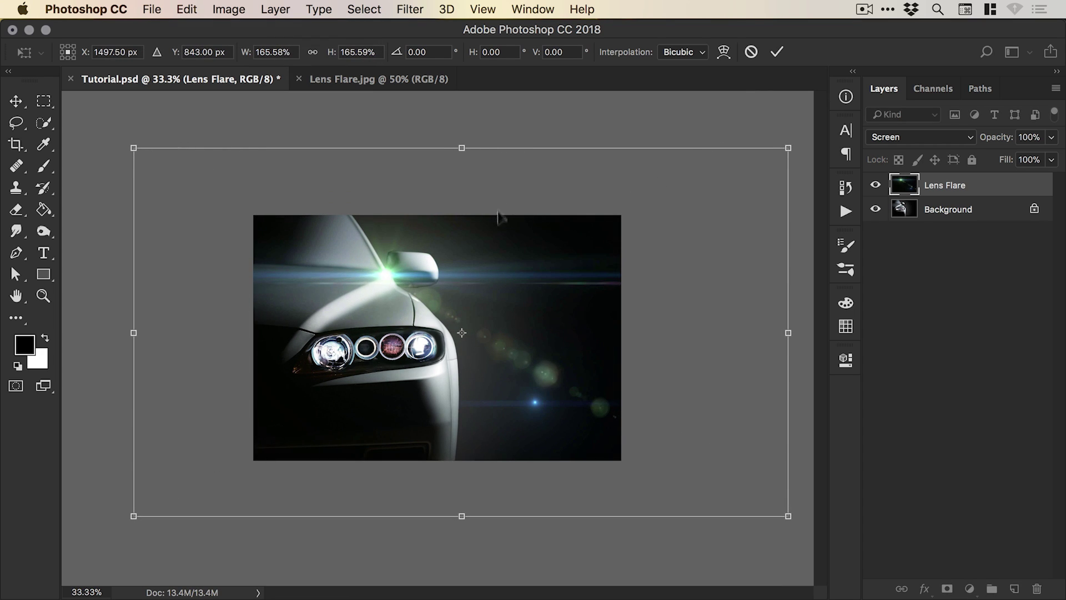
pyautogui.moveTo(498, 218); pyautogui.dragTo(533, 297)
pyautogui.hotkey('shift', 'Down')
pyautogui.hotkey('shift', 'Down')
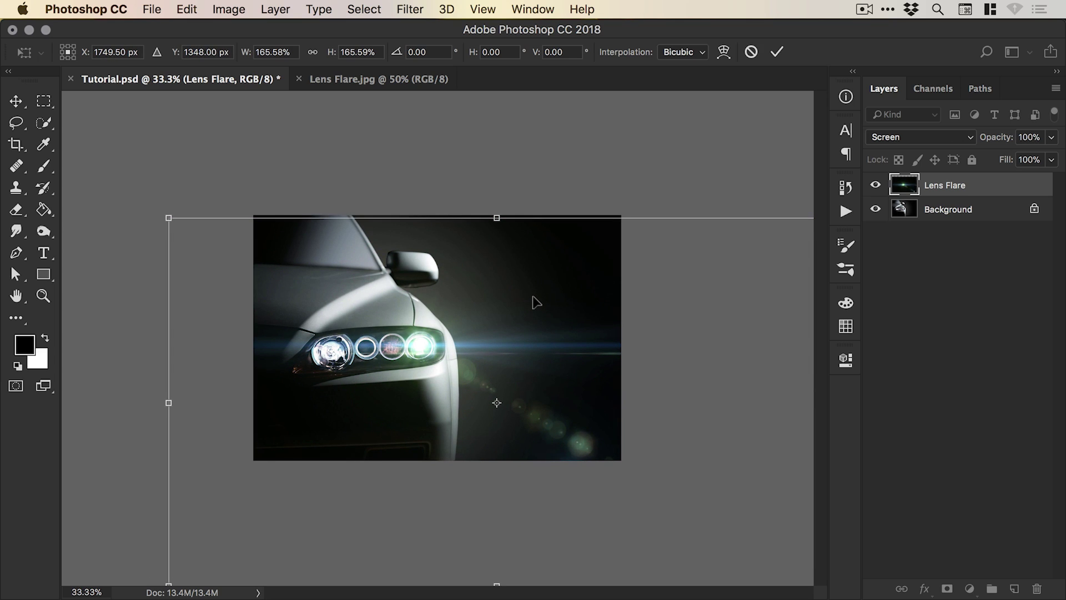
pyautogui.press('super+minus')
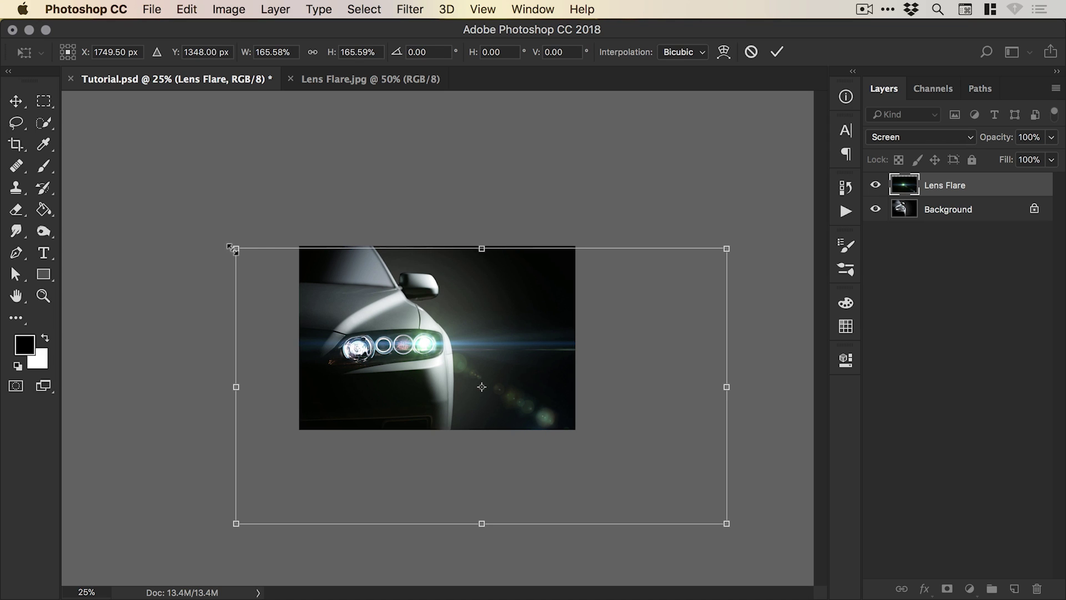
# - Scale the flare to about 181%, nudge its burst onto the outer headlight, and commit
pyautogui.moveTo(230, 246); pyautogui.dragTo(184, 220)
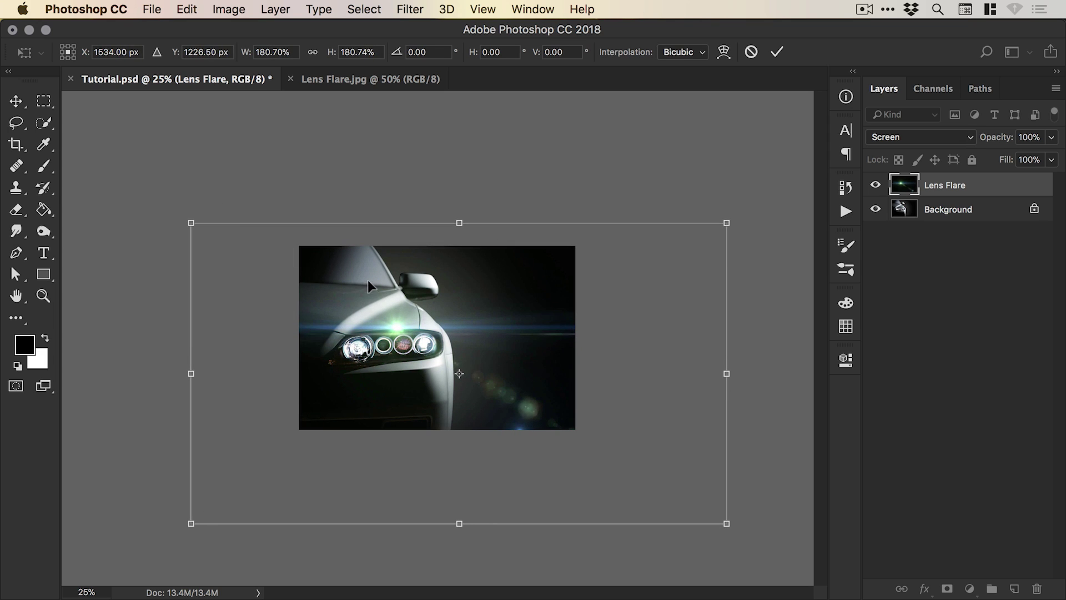
pyautogui.moveTo(367, 281); pyautogui.dragTo(393, 297)
pyautogui.hotkey('shift', 'Down')
pyautogui.hotkey('shift', 'Right')
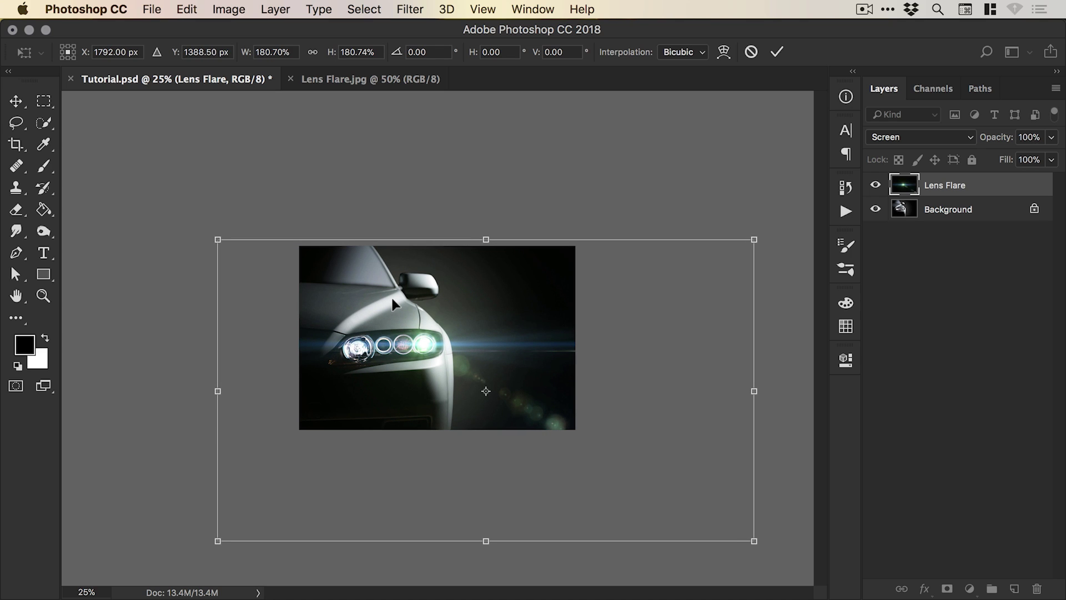
pyautogui.press('super+equal')
pyautogui.press('super+equal')
pyautogui.press('super+equal')
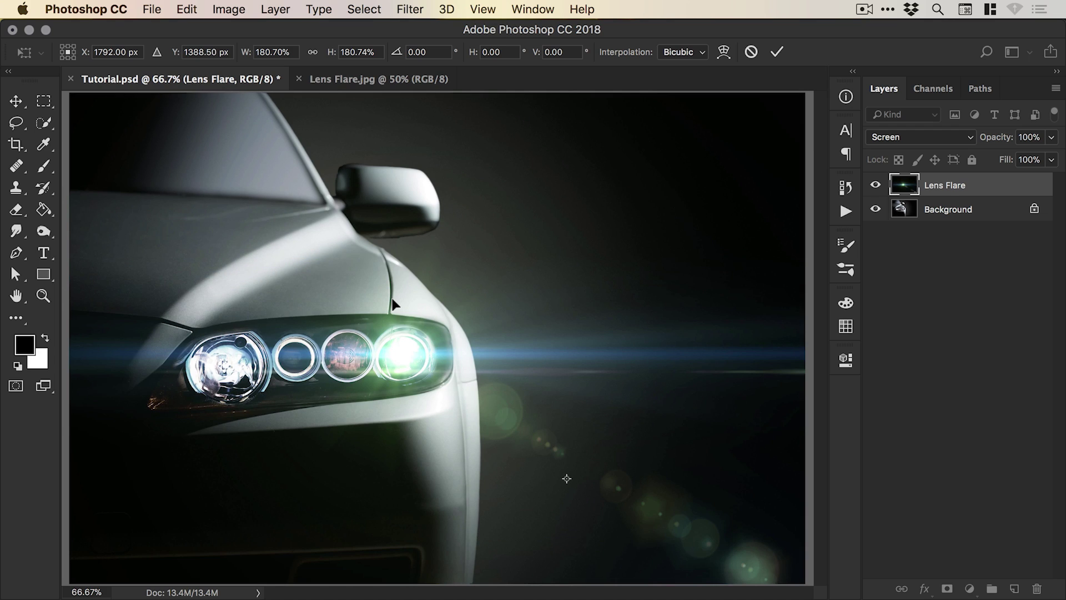
pyautogui.press('Down')
pyautogui.press('Down')
pyautogui.press('Down')
pyautogui.press('Down')
pyautogui.press('Down')
pyautogui.press('Down')
pyautogui.press('Down')
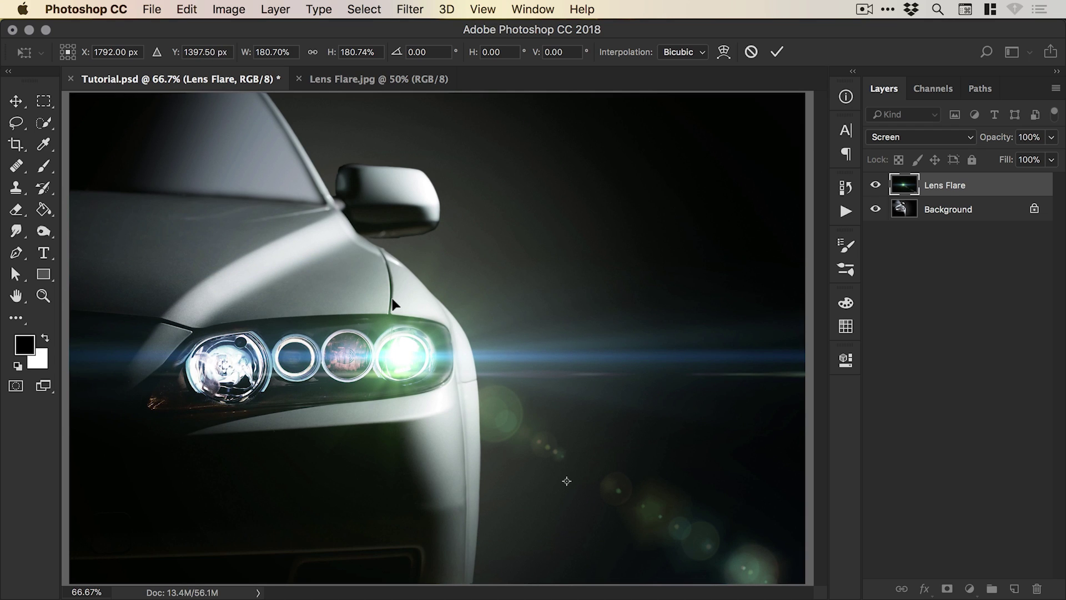
pyautogui.press('Return')
pyautogui.press('super+minus')
pyautogui.press('super+minus')
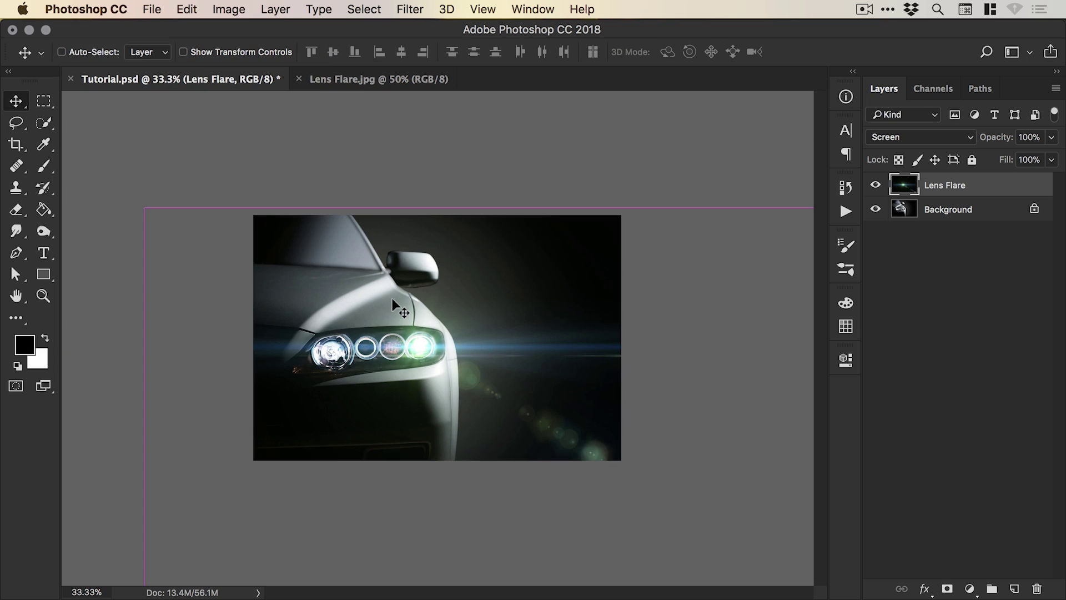
# - Duplicate the Lens Flare layer as 'Lens Flare copy'
pyautogui.rightClick(945, 179)
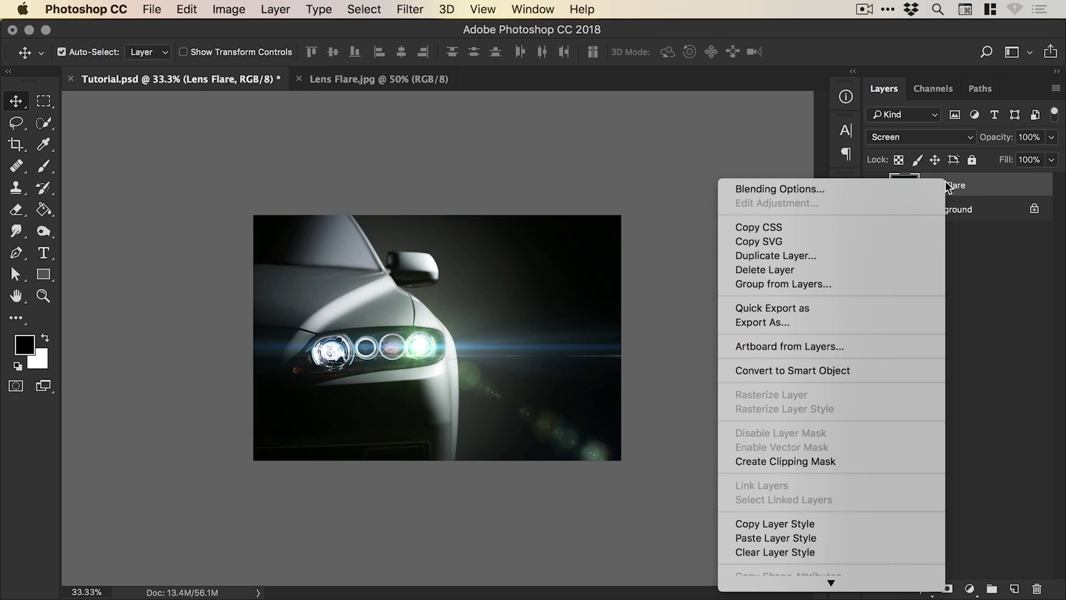
pyautogui.click(808, 257)
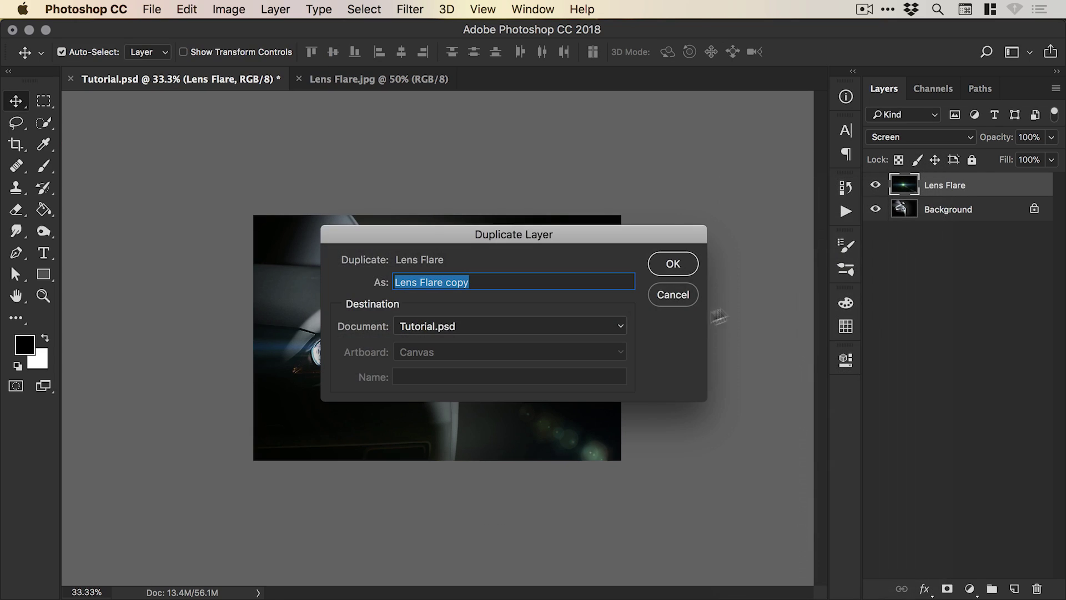
pyautogui.click(687, 271)
# - Scale the flare copy to about 212% and position it over the leftmost headlight
pyautogui.click(187, 10)
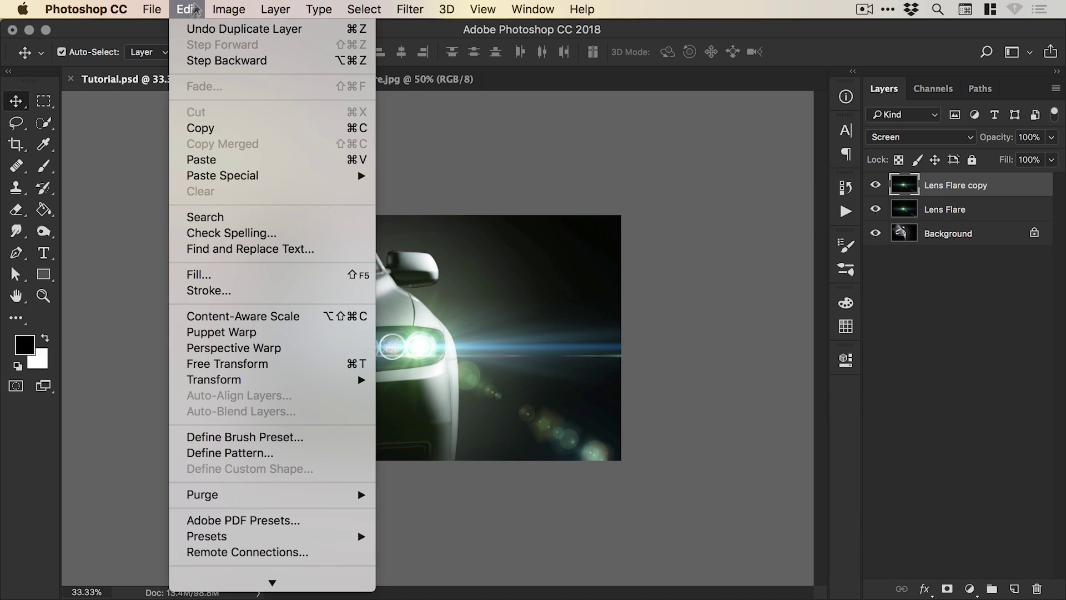
pyautogui.click(233, 364)
pyautogui.moveTo(468, 291); pyautogui.dragTo(392, 274)
pyautogui.press('super+minus')
pyautogui.press('super+minus')
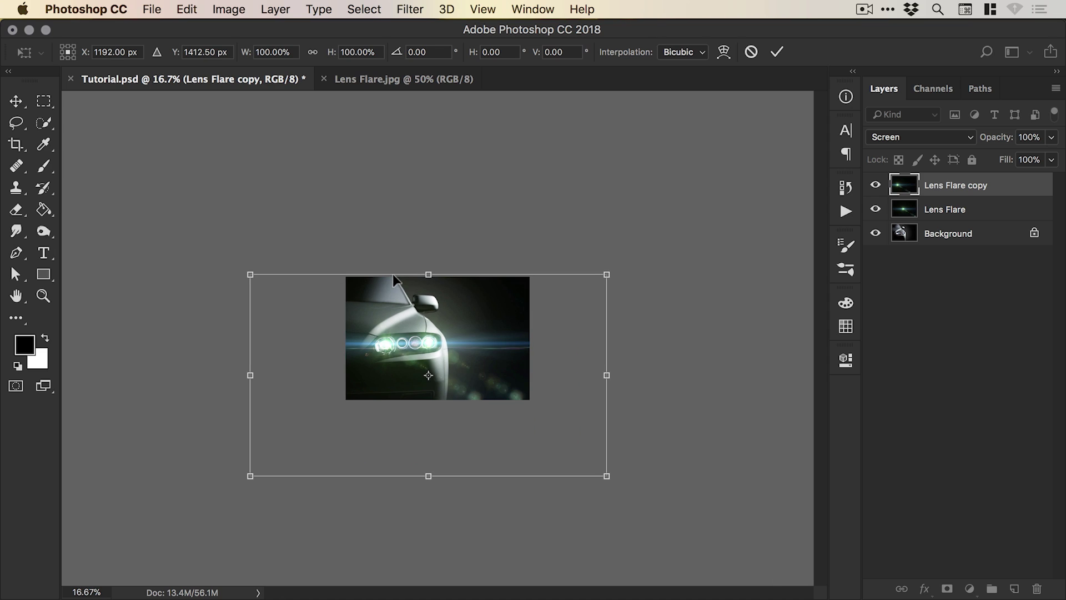
pyautogui.moveTo(615, 282); pyautogui.dragTo(780, 108)
pyautogui.moveTo(357, 300); pyautogui.dragTo(384, 321)
pyautogui.press('super+plus')
pyautogui.press('super+plus')
pyautogui.hotkey('shift', 'Right')
pyautogui.hotkey('shift', 'Right')
pyautogui.hotkey('shift', 'Right')
pyautogui.hotkey('shift', 'Right')
pyautogui.hotkey('shift', 'Down')
pyautogui.hotkey('shift', 'Down')
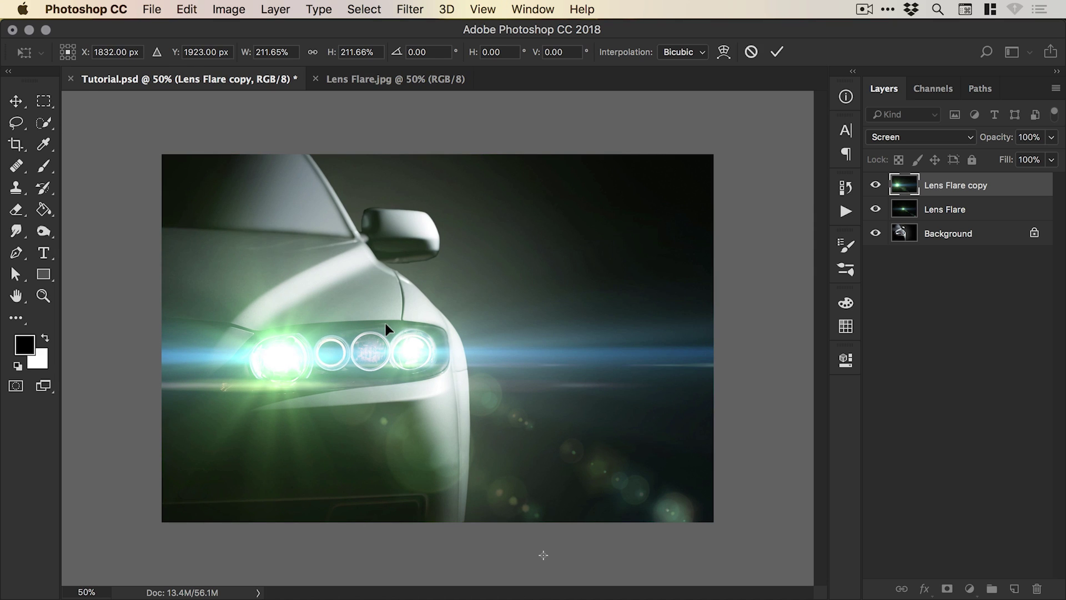
pyautogui.press('Left')
pyautogui.press('Left')
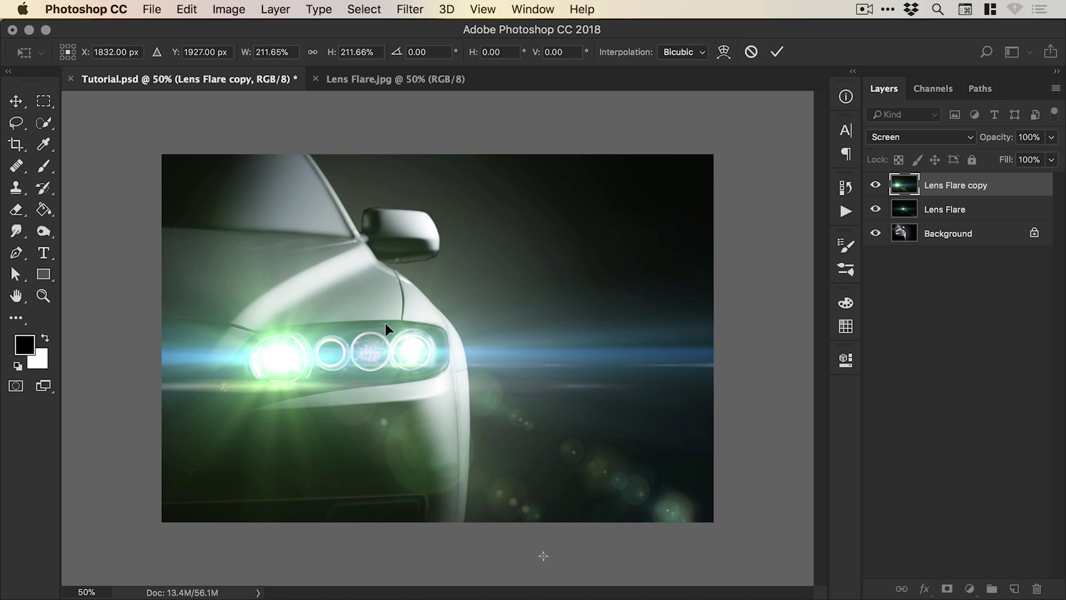
pyautogui.press('Return')
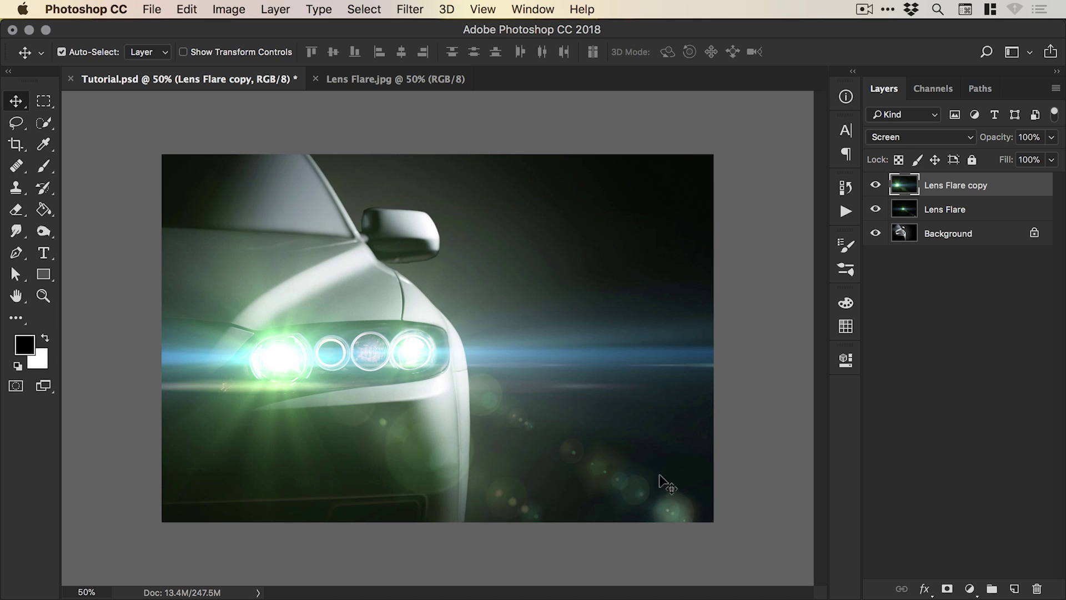
# - Add a layer mask to the original Lens Flare layer with black as the foreground colour
pyautogui.click(939, 213)
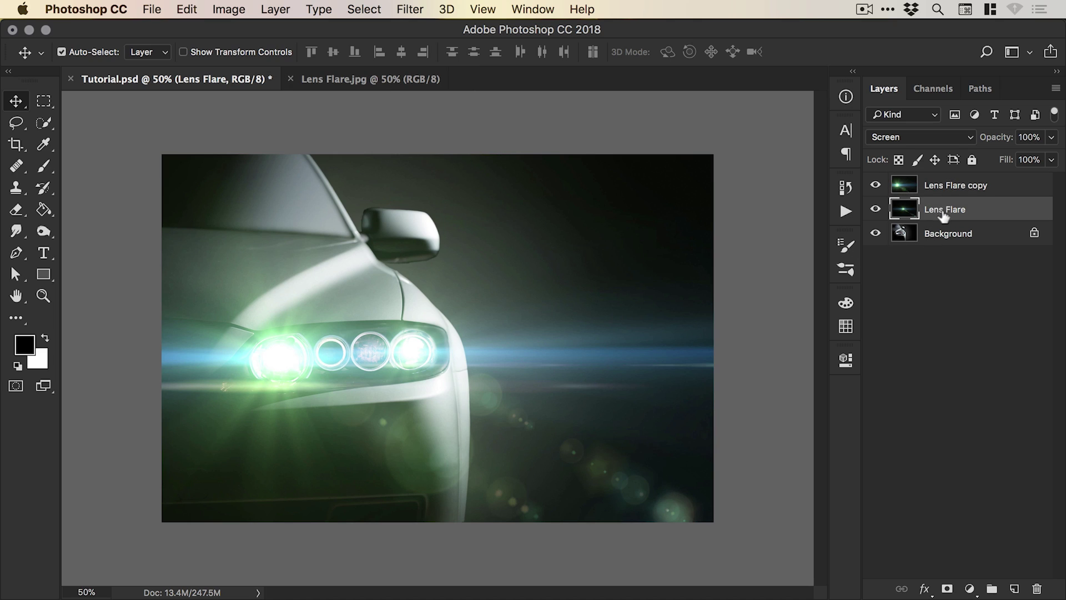
pyautogui.click(876, 211)
pyautogui.click(876, 212)
pyautogui.click(947, 589)
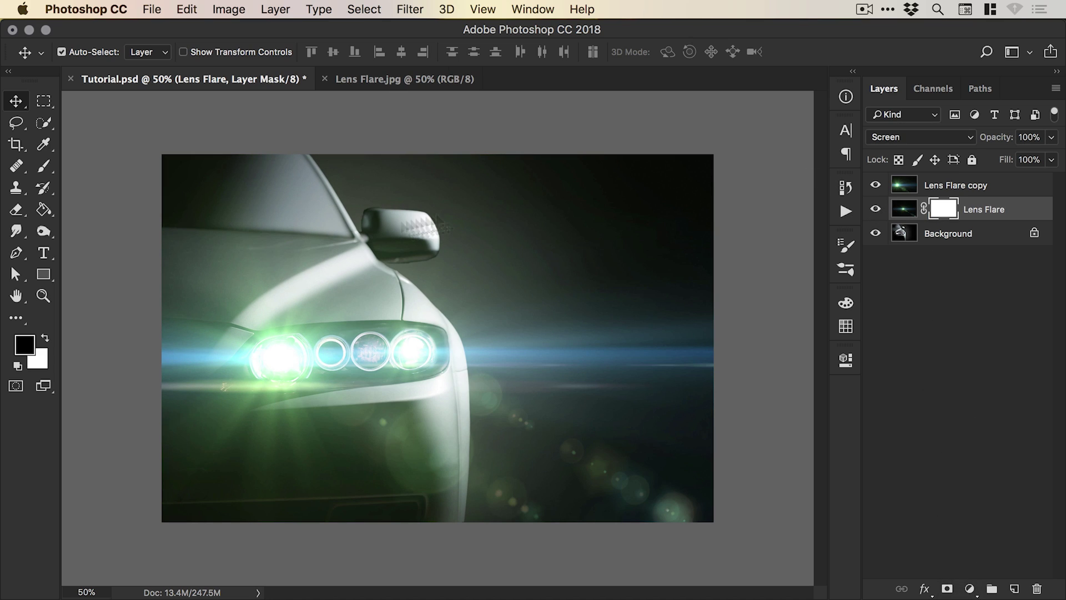
pyautogui.click(24, 344)
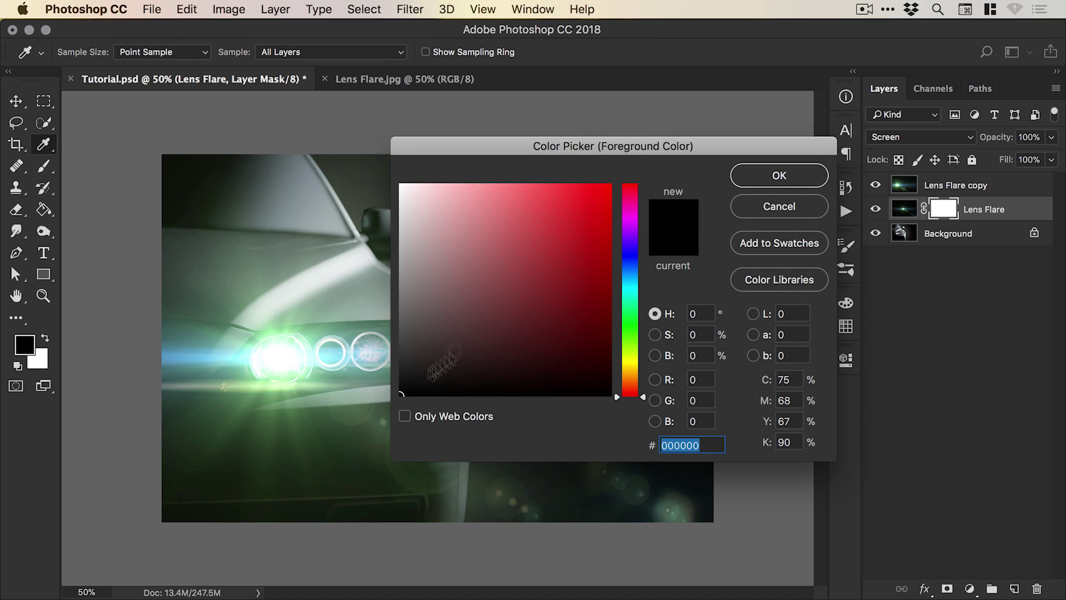
pyautogui.click(779, 176)
# - Paint out the lower-right bokeh on the mask with a 500 px soft round brush
pyautogui.click(44, 167)
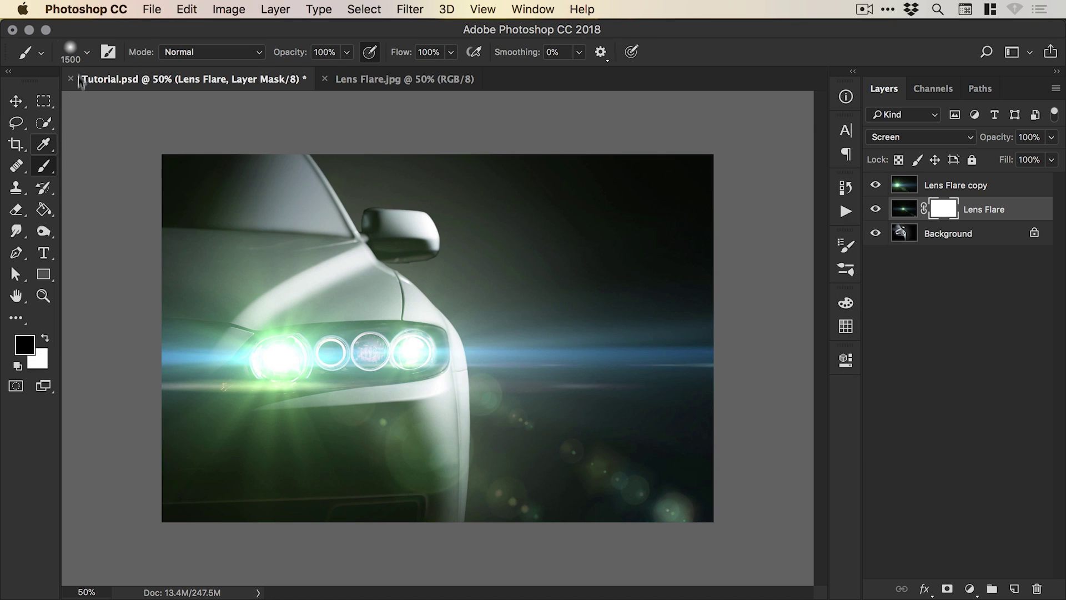
pyautogui.click(87, 51)
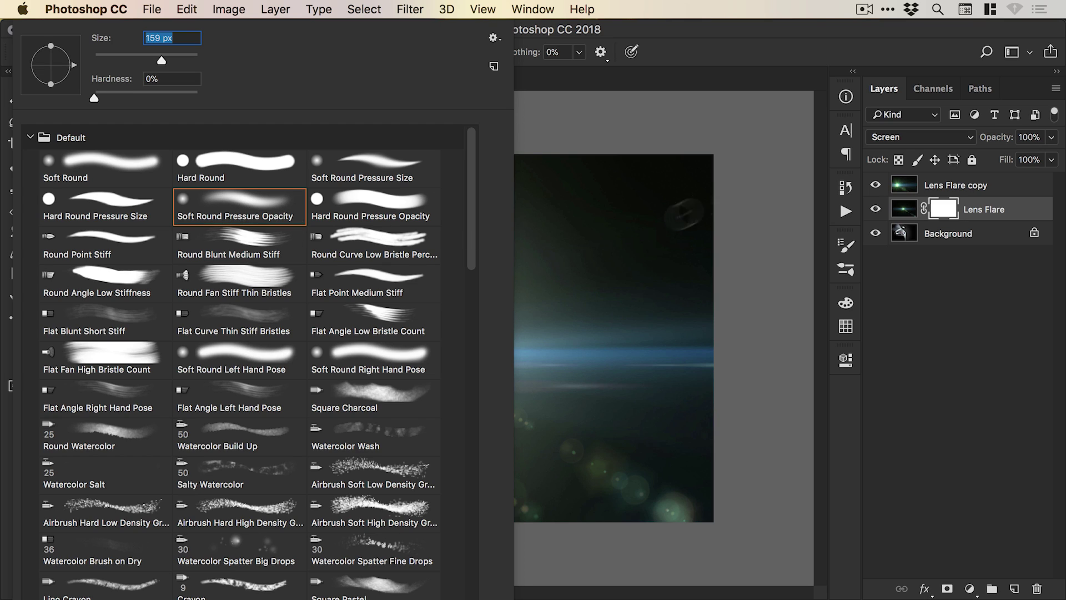
pyautogui.click(772, 175)
pyautogui.press('[')
pyautogui.press('[')
pyautogui.press('[')
pyautogui.press(']')
pyautogui.press(']')
pyautogui.press(']')
pyautogui.press(']')
pyautogui.press(']')
pyautogui.press(']')
pyautogui.press(']')
pyautogui.press(']')
pyautogui.press(']')
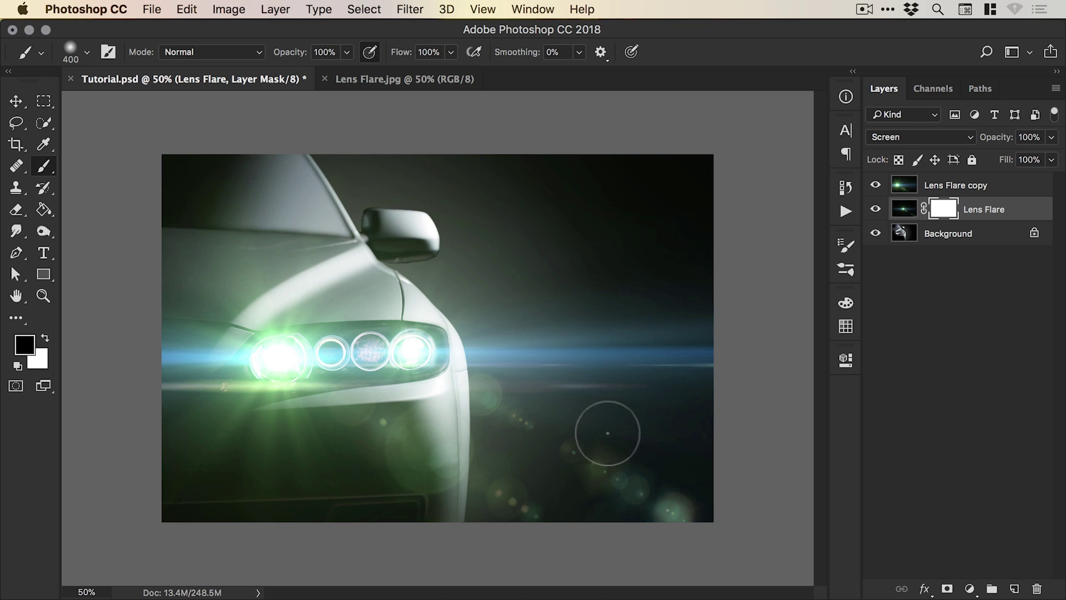
pyautogui.moveTo(737, 512)
pyautogui.mouseDown()
pyautogui.moveTo(633, 420)
pyautogui.moveTo(483, 384)
pyautogui.moveTo(691, 514)
pyautogui.moveTo(652, 456)
pyautogui.moveTo(465, 393)
pyautogui.moveTo(788, 569)
pyautogui.moveTo(476, 370)
pyautogui.moveTo(548, 418)
pyautogui.moveTo(508, 397)
pyautogui.mouseUp()
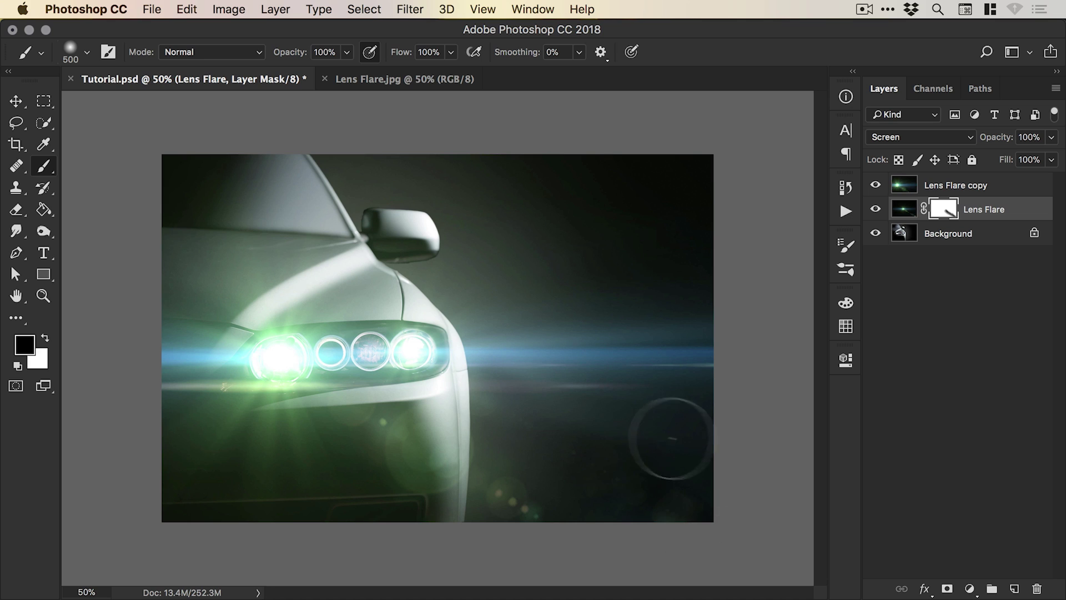
pyautogui.press(']')
pyautogui.press(']')
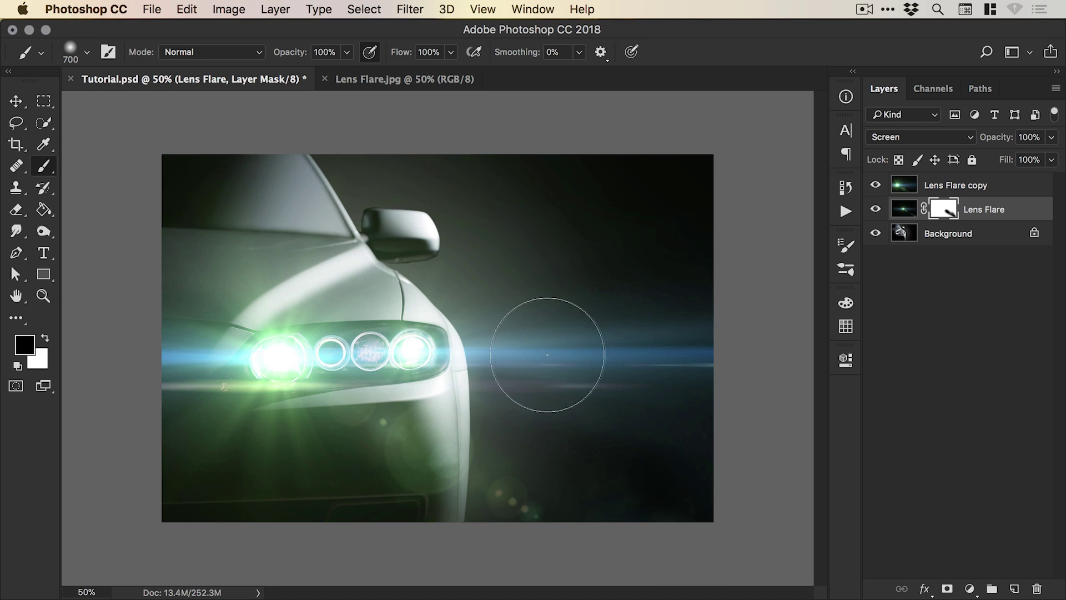
pyautogui.press('v')
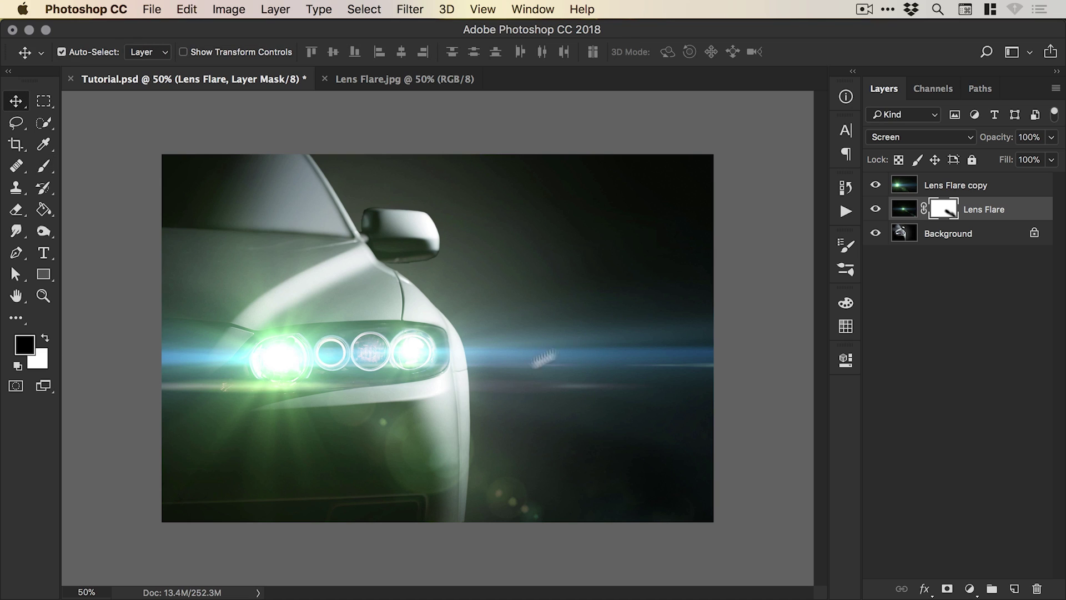
# - Scale the masked Lens Flare layer to about 120% and shift it slightly down-right
pyautogui.click(187, 10)
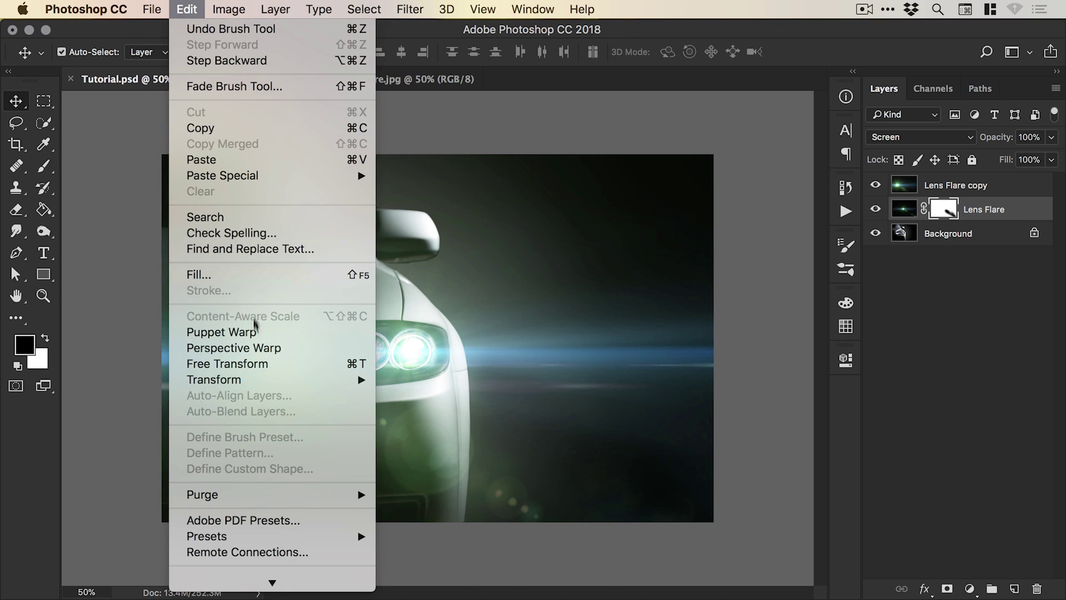
pyautogui.click(251, 364)
pyautogui.press('super+minus')
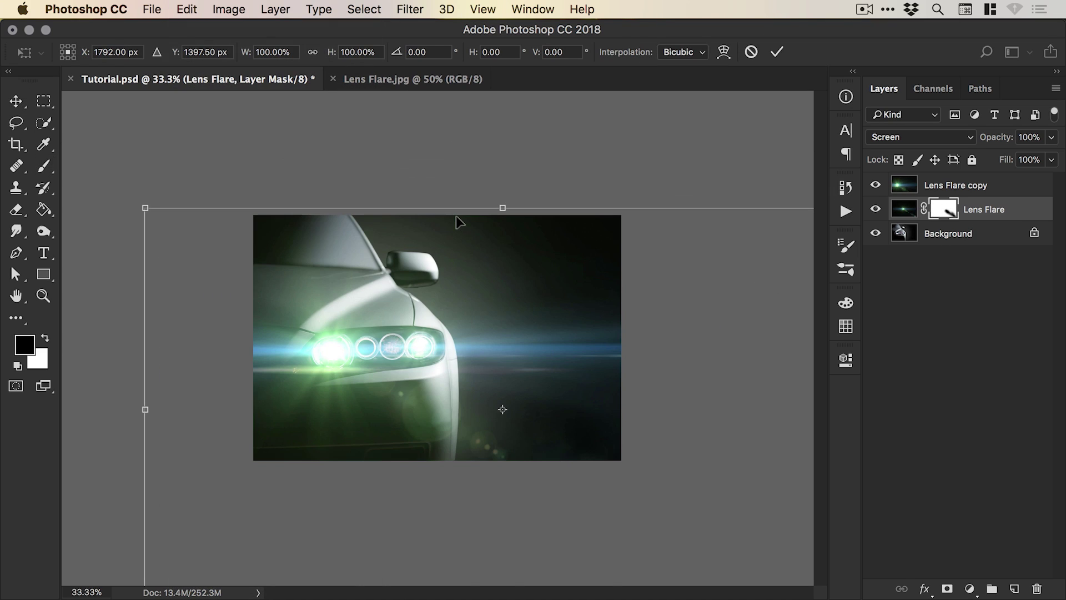
pyautogui.moveTo(142, 203); pyautogui.dragTo(73, 167)
pyautogui.moveTo(443, 302); pyautogui.dragTo(459, 314)
pyautogui.press('super+plus')
pyautogui.press('super+plus')
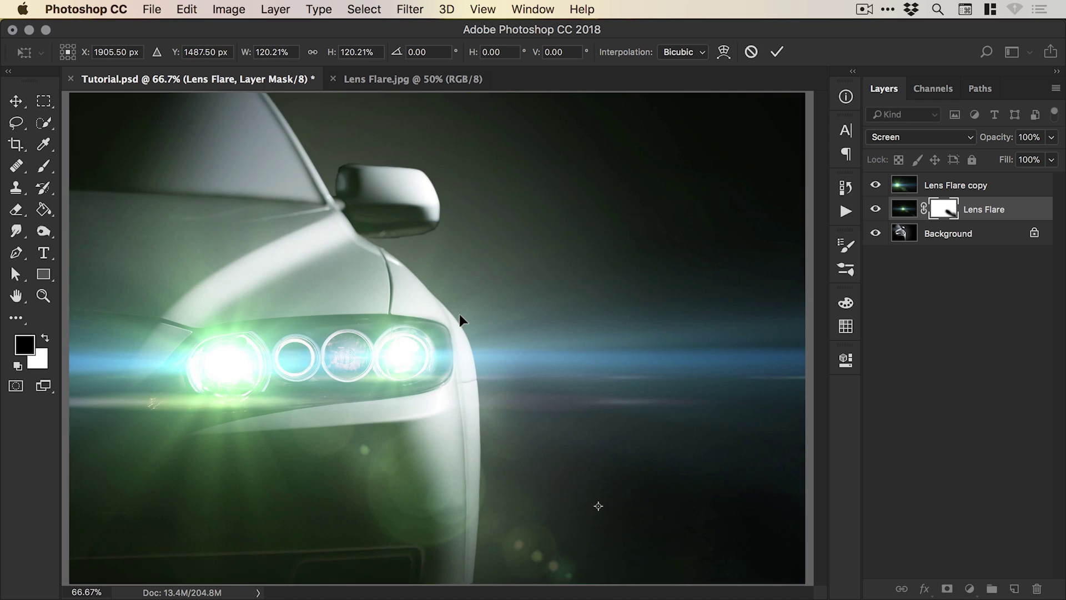
pyautogui.press('Return')
# - Group the two lens flare layers into one folder and name it 'Lens Flare'
pyautogui.press('super+minus')
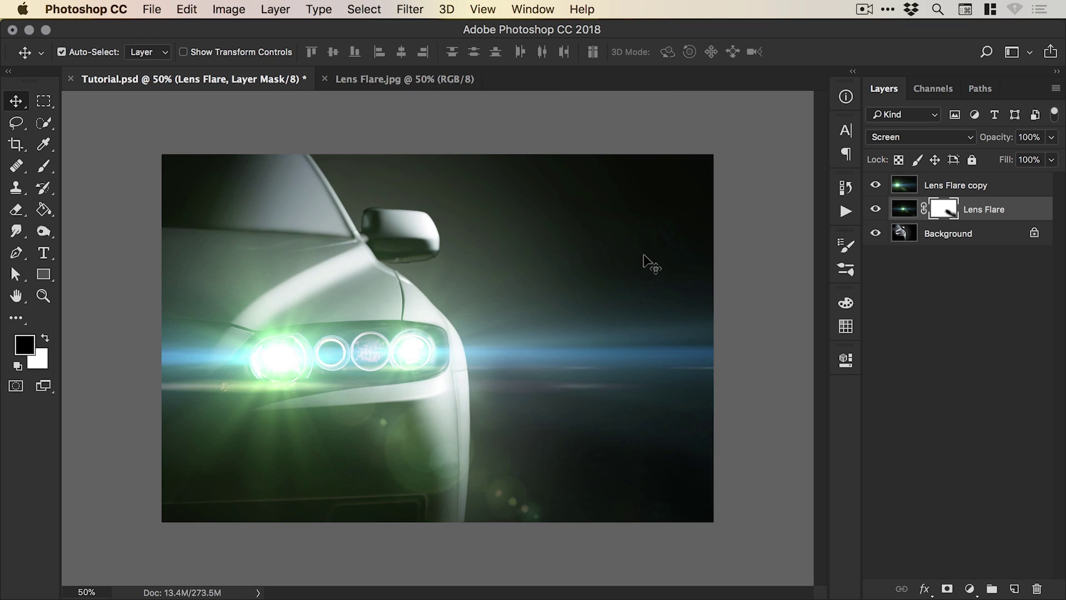
pyautogui.keyDown('shift'); pyautogui.click(958, 189); pyautogui.keyUp('shift')
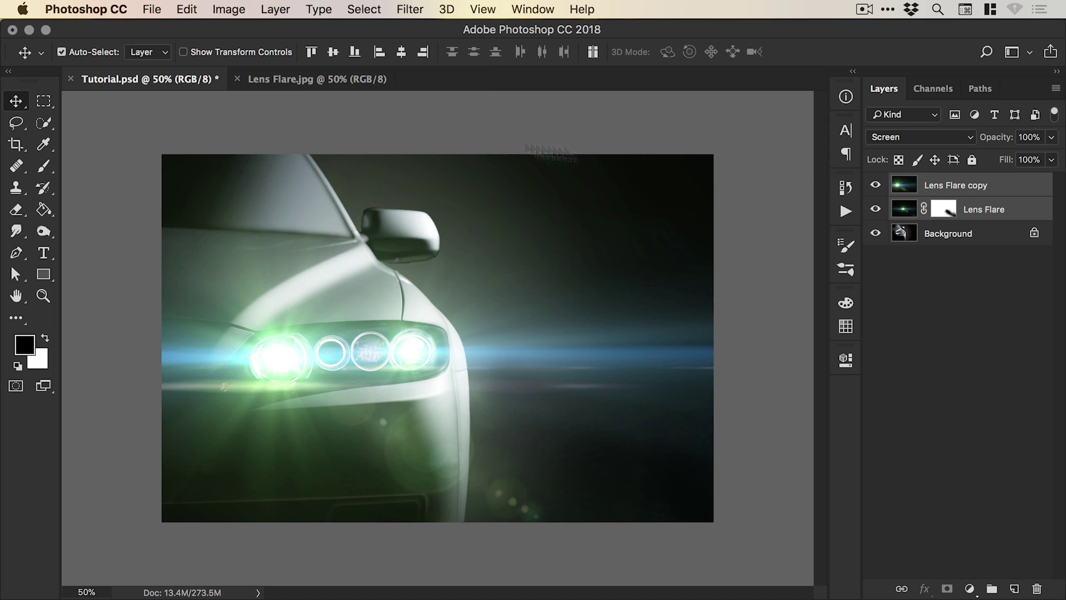
pyautogui.click(275, 9)
pyautogui.scroll(-5, 335, 277)
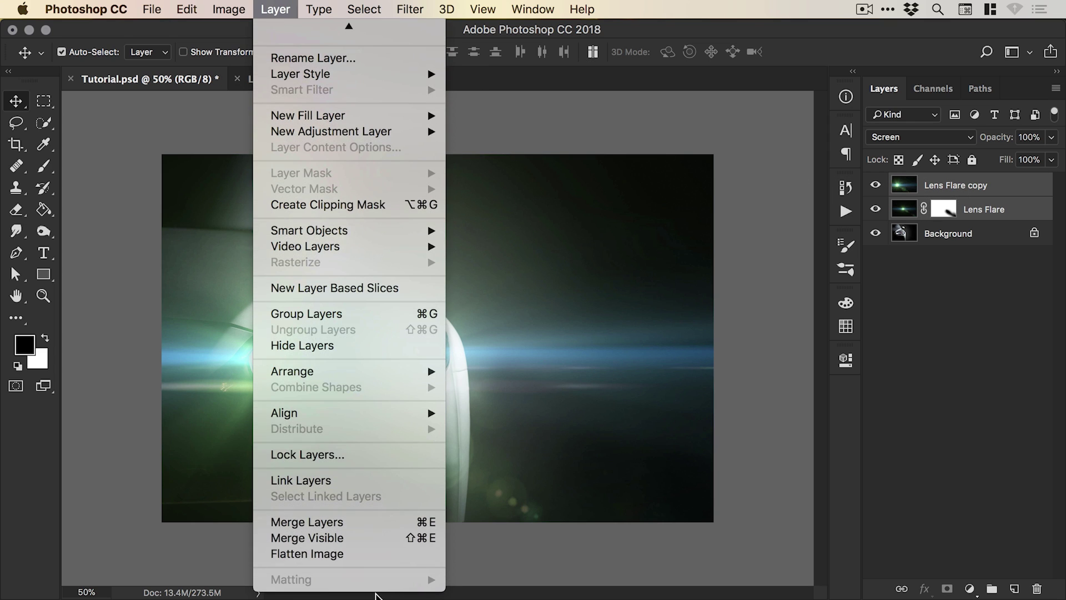
pyautogui.click(347, 316)
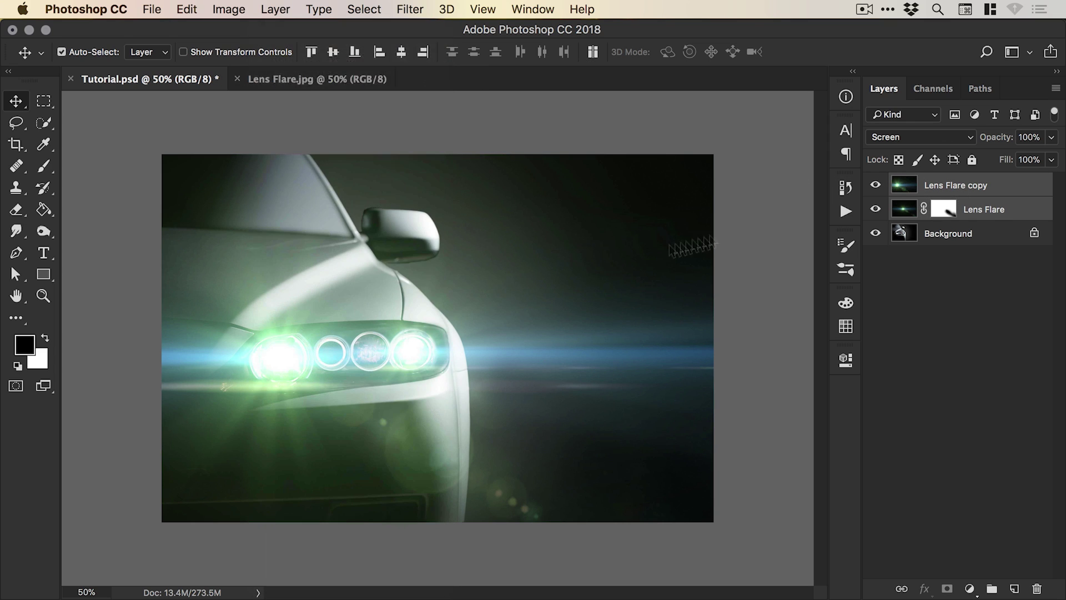
pyautogui.doubleClick(938, 184)
pyautogui.write('Lens Flare')
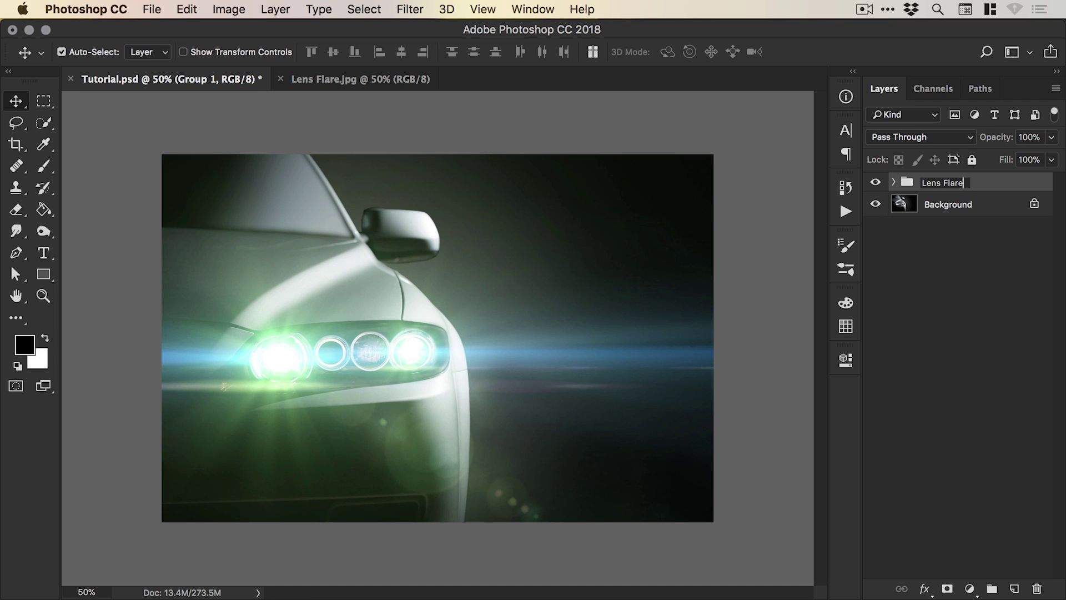
pyautogui.press('Return')
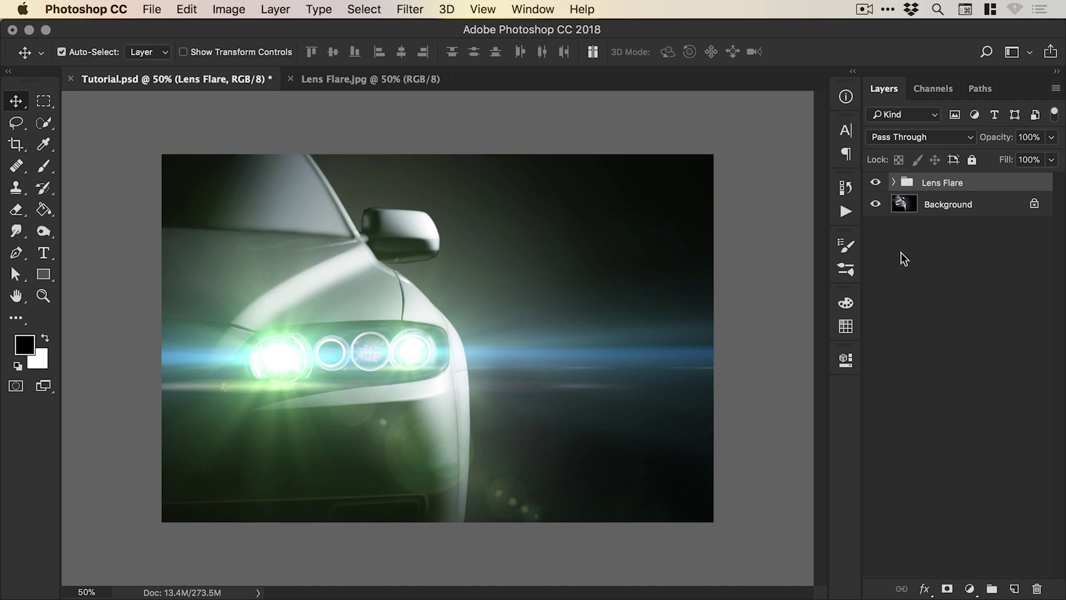
pyautogui.click(969, 589)
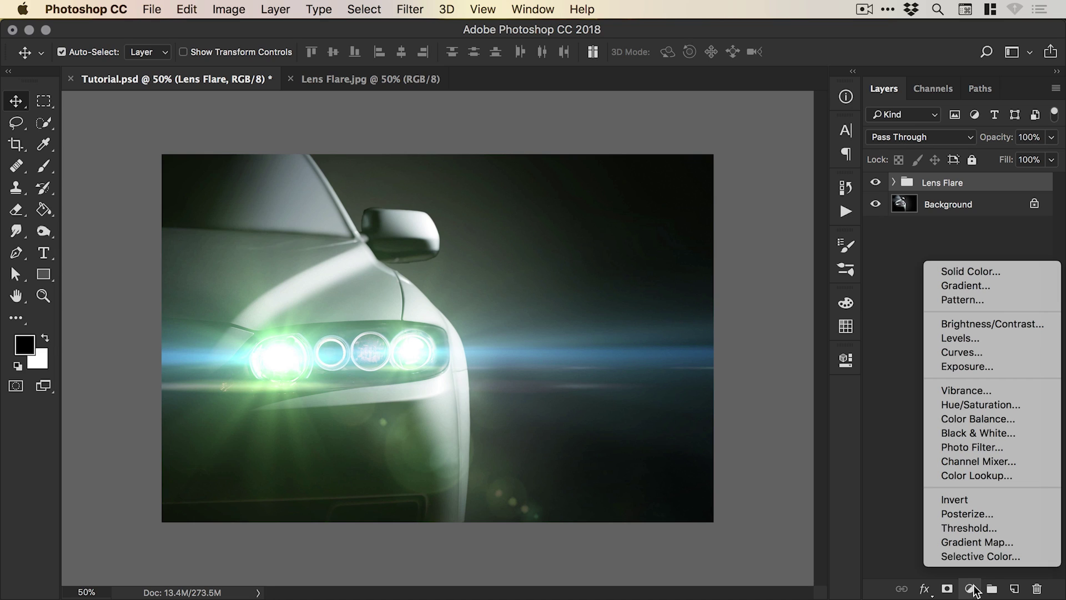
pyautogui.click(994, 368)
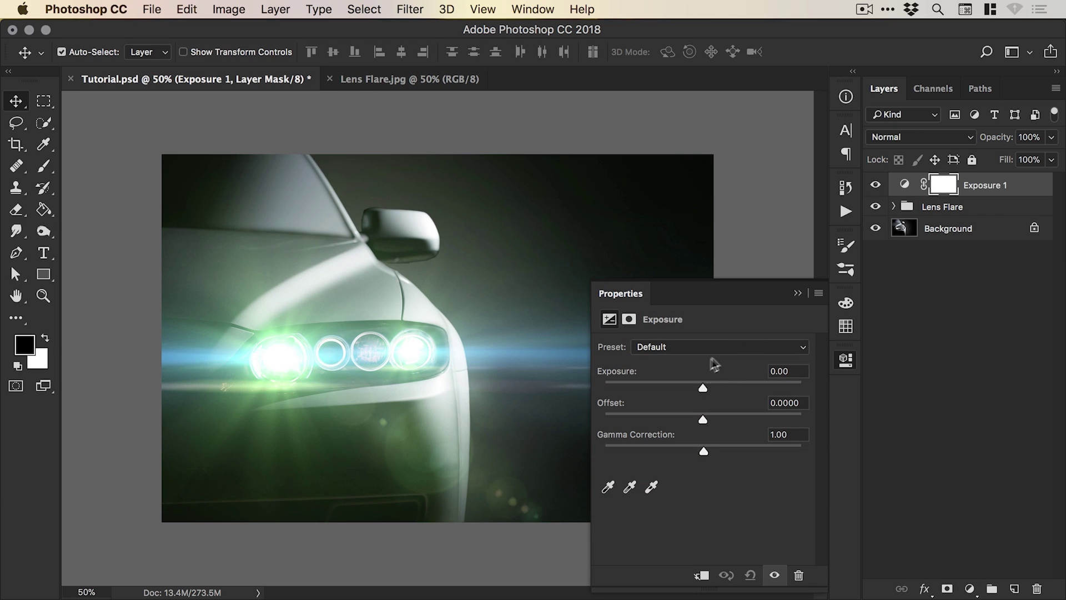
pyautogui.moveTo(703, 387)
pyautogui.mouseDown()
pyautogui.moveTo(692, 387)
pyautogui.moveTo(707, 386)
pyautogui.moveTo(718, 415)
pyautogui.moveTo(697, 415)
pyautogui.moveTo(714, 384)
pyautogui.moveTo(704, 384)
pyautogui.mouseUp()
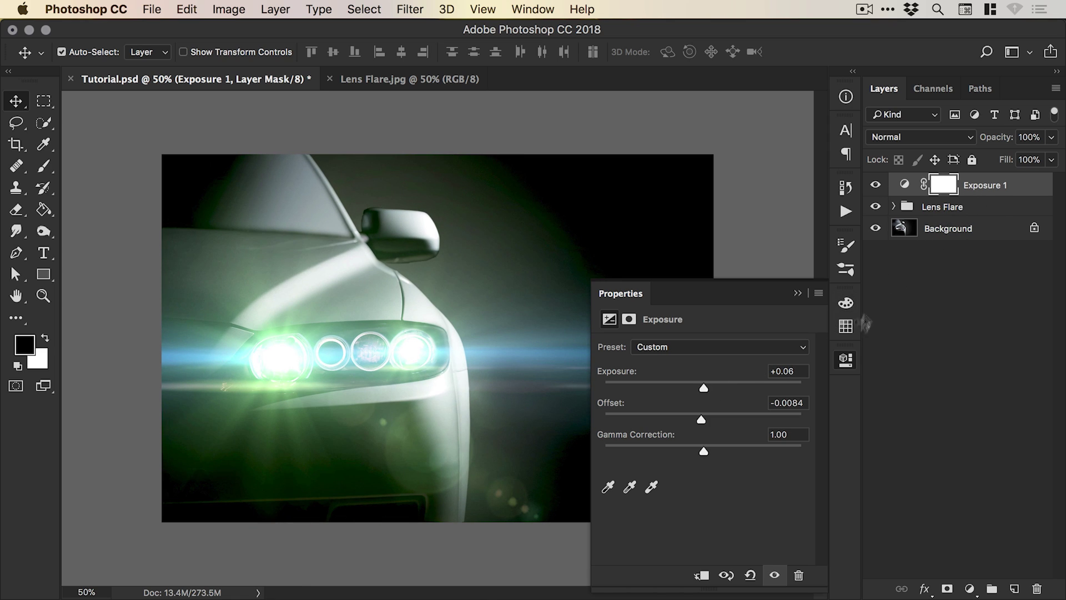
pyautogui.click(845, 359)
pyautogui.moveTo(981, 189); pyautogui.dragTo(1034, 589)
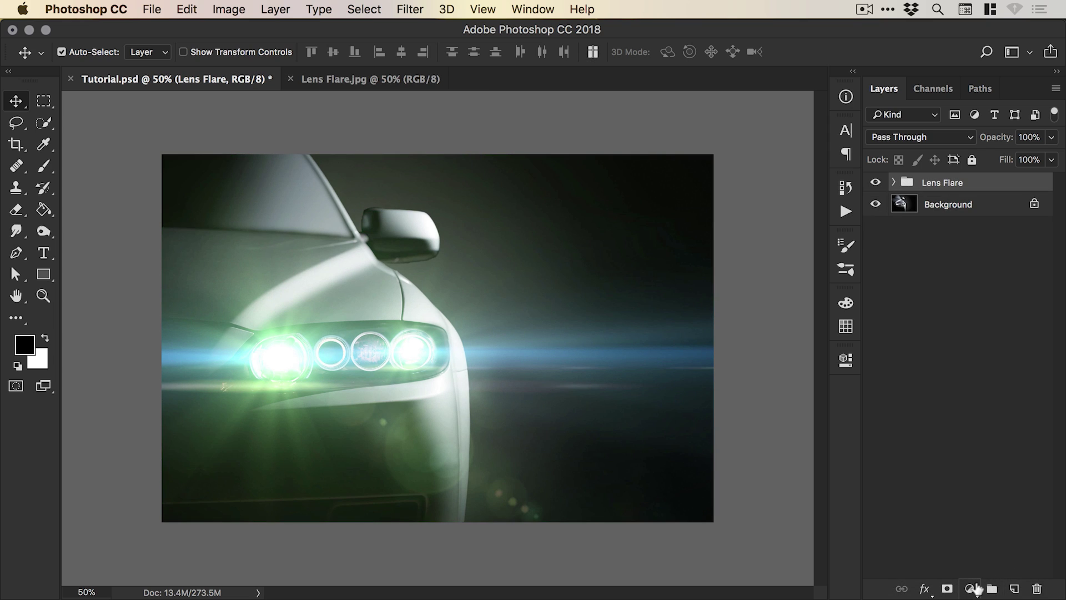
# - Add a colorized Hue/Saturation adjustment layer with Hue 203 and Saturation 23
pyautogui.click(970, 588)
pyautogui.click(990, 402)
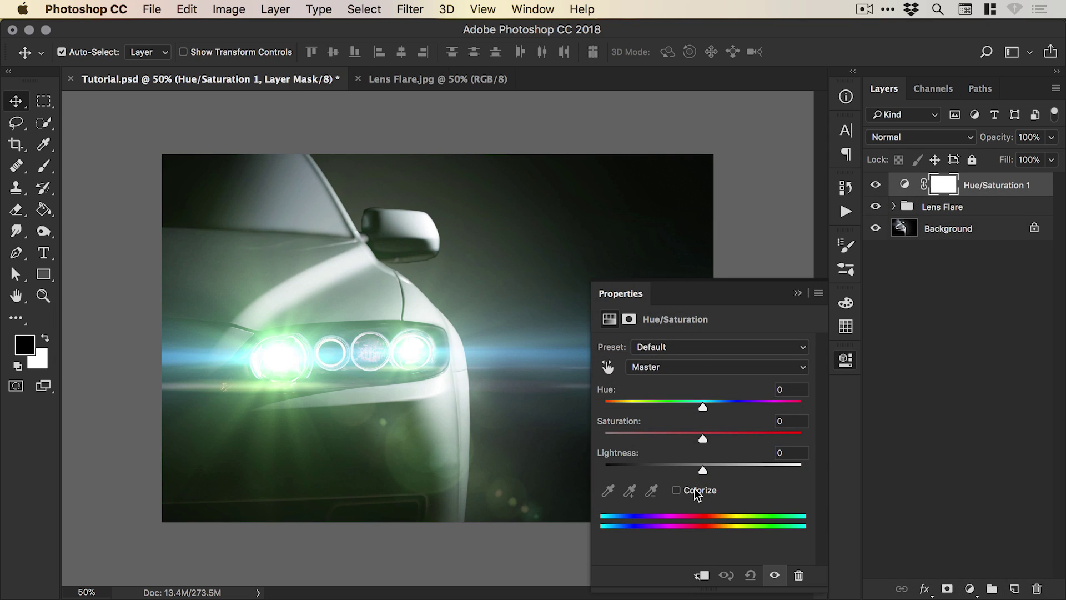
pyautogui.click(694, 489)
pyautogui.moveTo(655, 407); pyautogui.dragTo(714, 403)
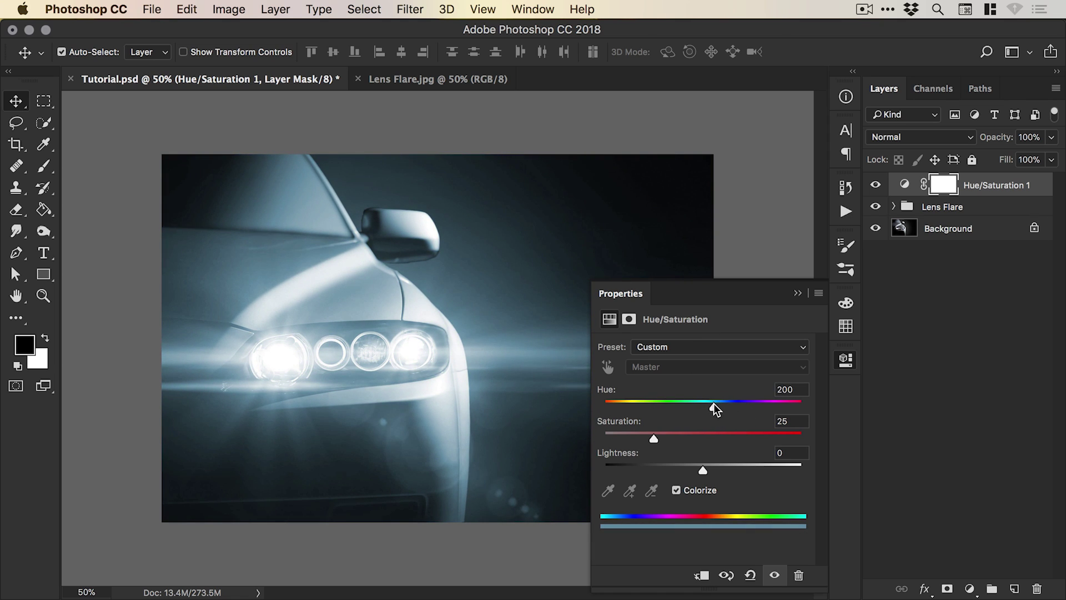
pyautogui.moveTo(654, 438)
pyautogui.mouseDown()
pyautogui.moveTo(638, 439)
pyautogui.moveTo(720, 435)
pyautogui.moveTo(649, 436)
pyautogui.mouseUp()
# - Make Hue/Saturation 1 a clipping mask on the Lens Flare group
pyautogui.click(845, 359)
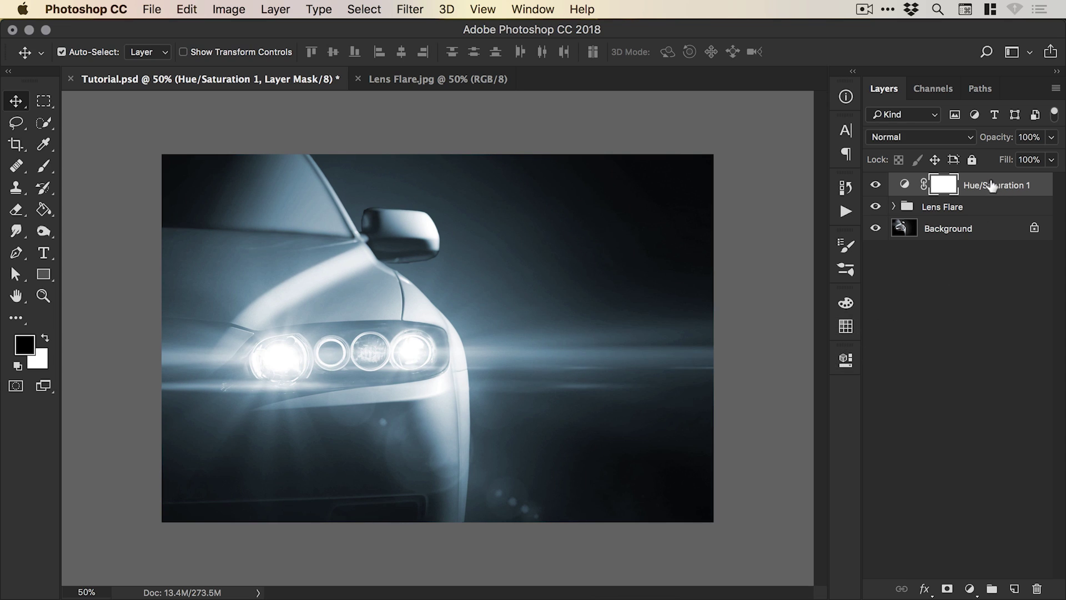
pyautogui.moveTo(992, 186); pyautogui.dragTo(993, 189)
pyautogui.rightClick(996, 185)
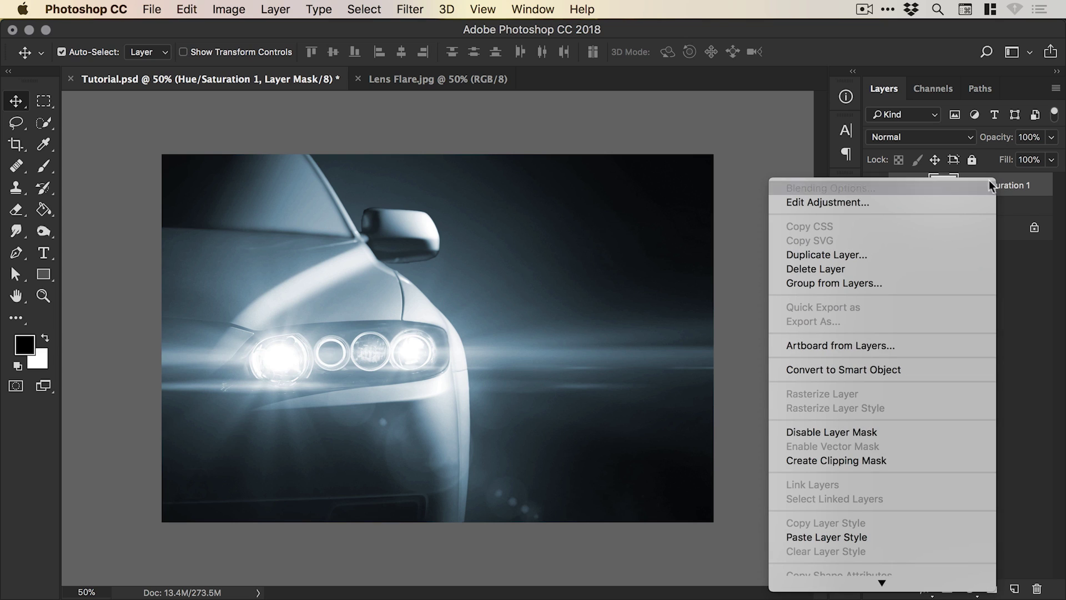
pyautogui.click(850, 460)
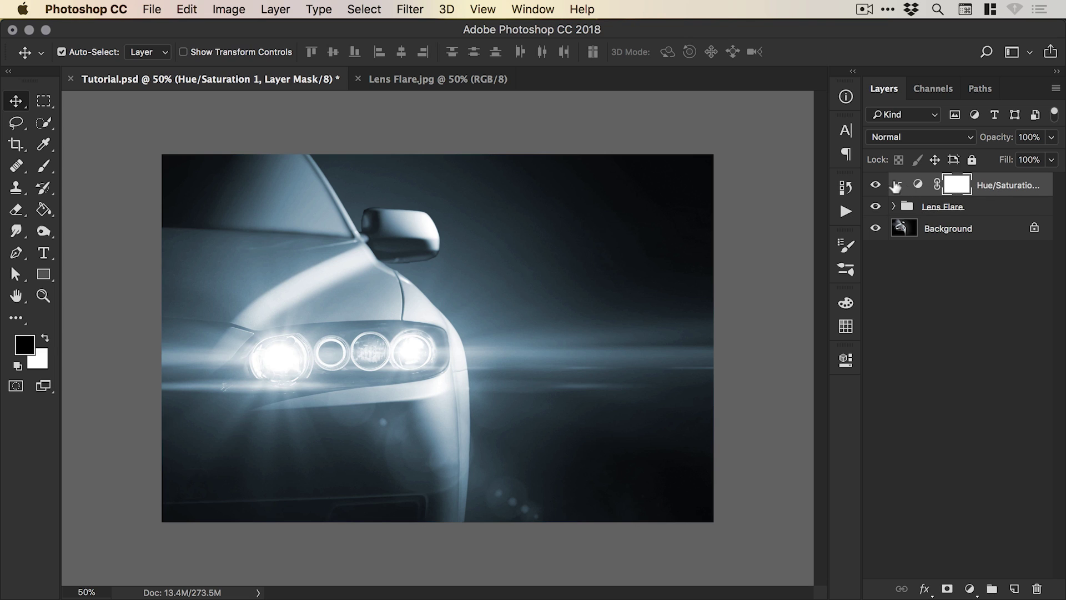
# - Toggle the Hue/Saturation layer's visibility to compare the blue tint against the original
pyautogui.click(876, 185)
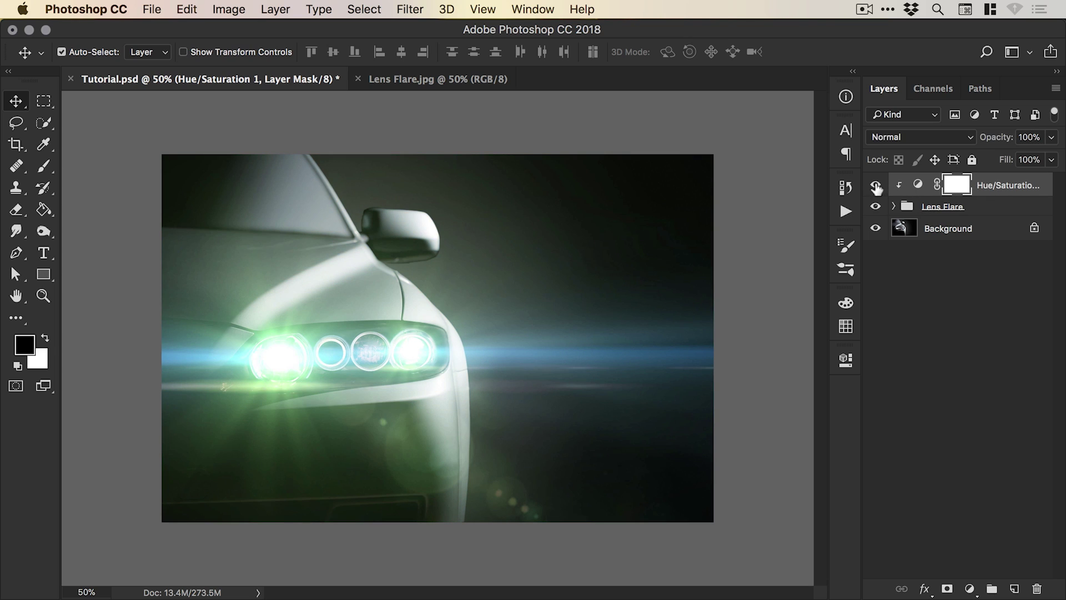
pyautogui.click(876, 185)
pyautogui.click(893, 207)
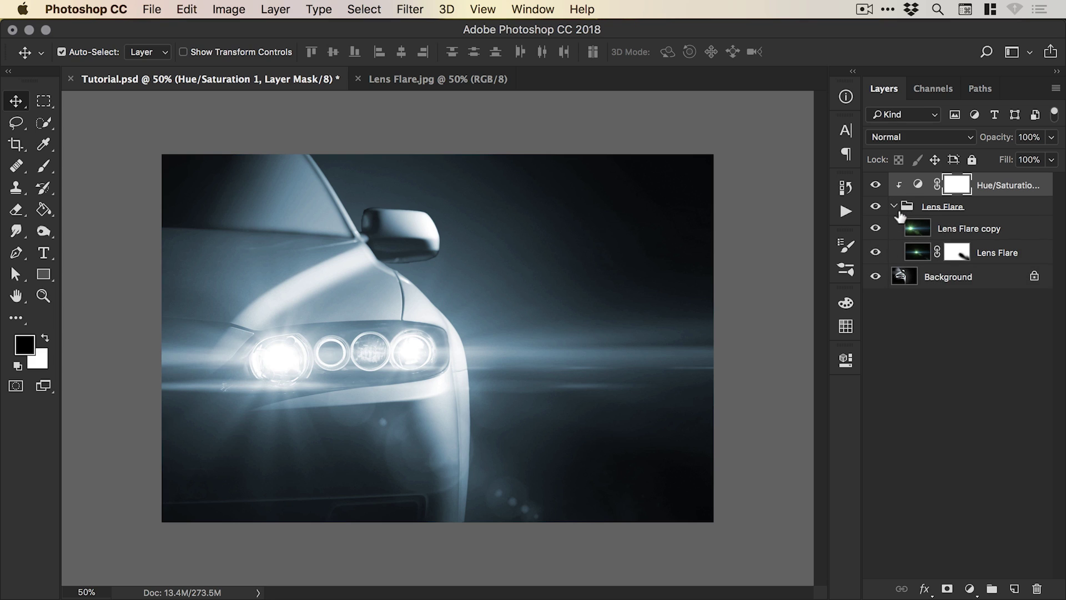
pyautogui.click(894, 207)
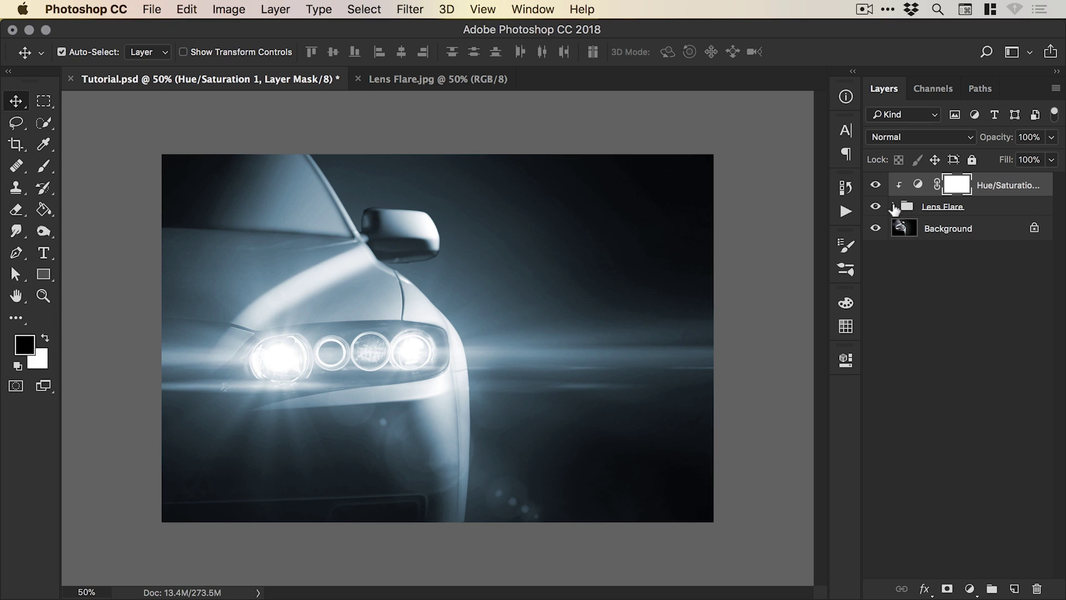
pyautogui.click(876, 187)
pyautogui.click(876, 186)
# - Add a Levels adjustment layer above the Lens Flare group
pyautogui.click(959, 211)
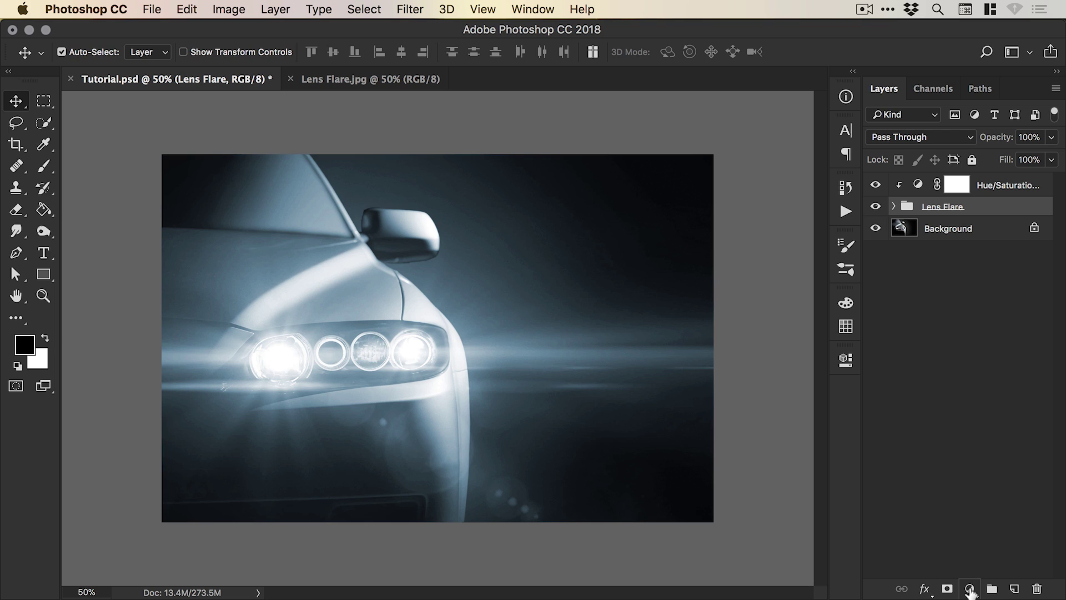
pyautogui.click(969, 590)
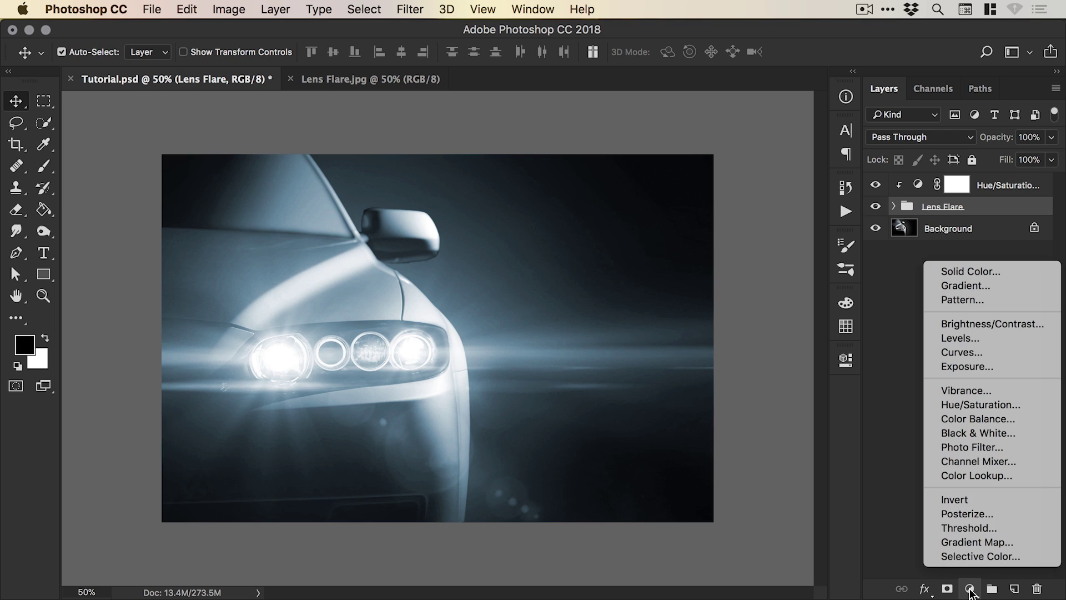
pyautogui.click(987, 339)
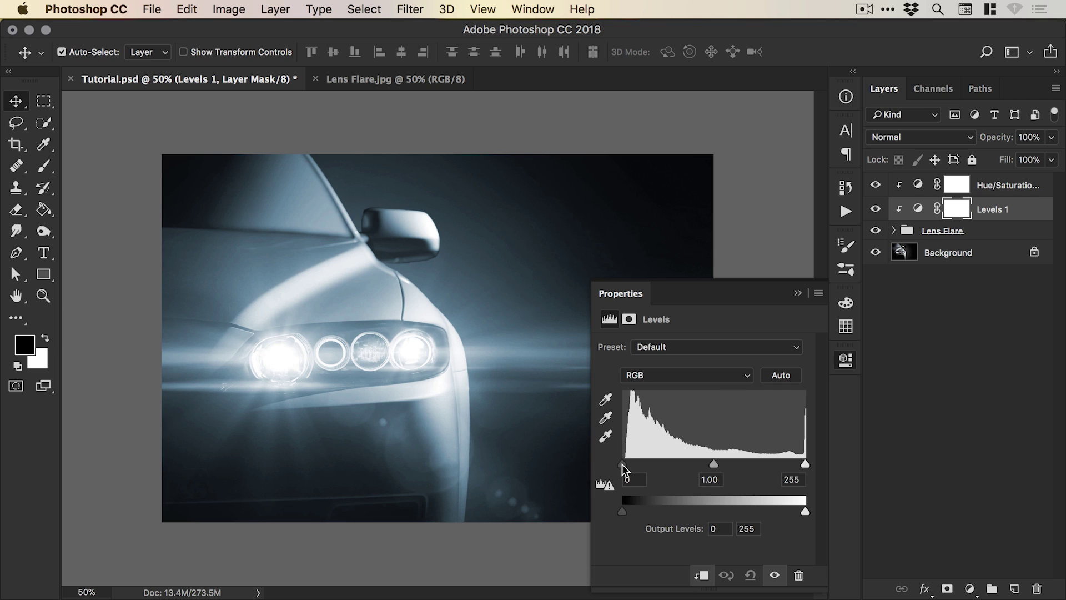
# - Set the Levels input values to 19, 0.76 and 247 to deepen the shadows
pyautogui.moveTo(623, 464); pyautogui.dragTo(629, 467)
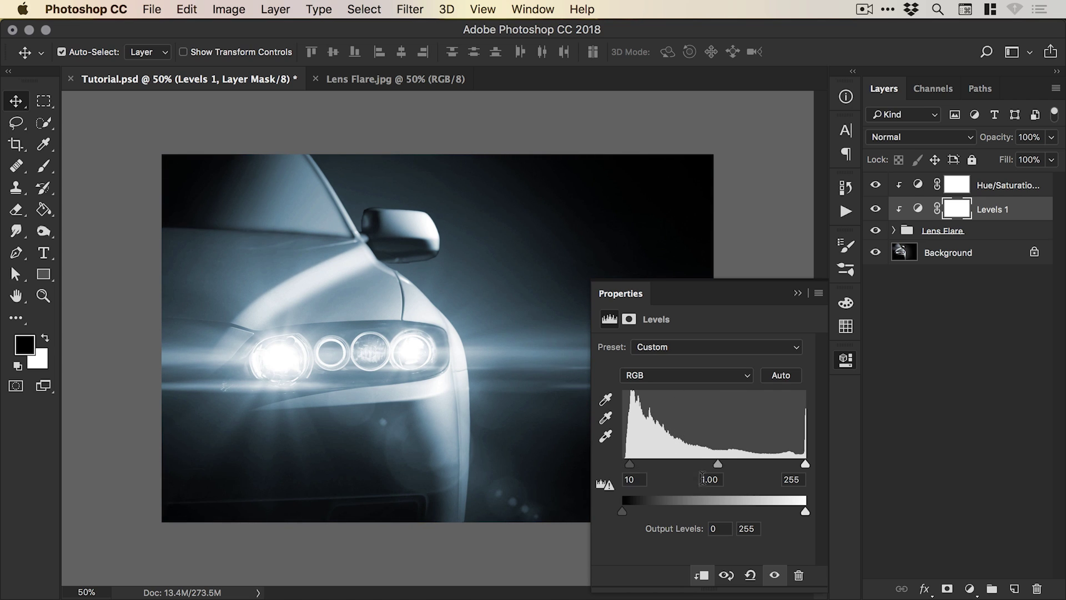
pyautogui.moveTo(719, 464); pyautogui.dragTo(734, 469)
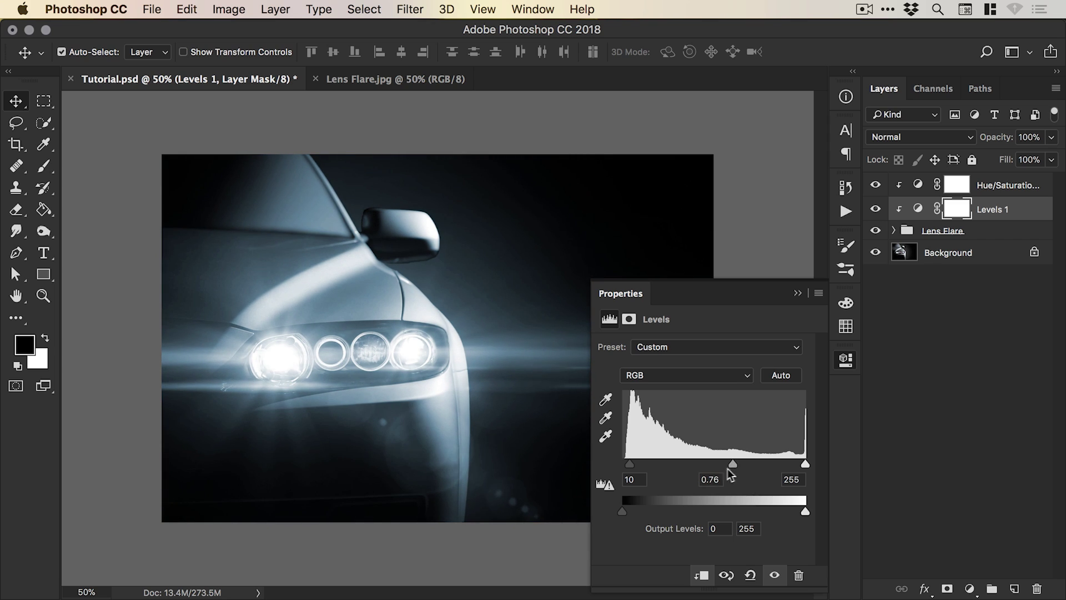
pyautogui.moveTo(630, 465); pyautogui.dragTo(636, 463)
pyautogui.moveTo(805, 514)
pyautogui.mouseDown()
pyautogui.moveTo(772, 515)
pyautogui.moveTo(806, 512)
pyautogui.mouseUp()
pyautogui.moveTo(805, 463)
pyautogui.mouseDown()
pyautogui.moveTo(788, 468)
pyautogui.moveTo(800, 469)
pyautogui.mouseUp()
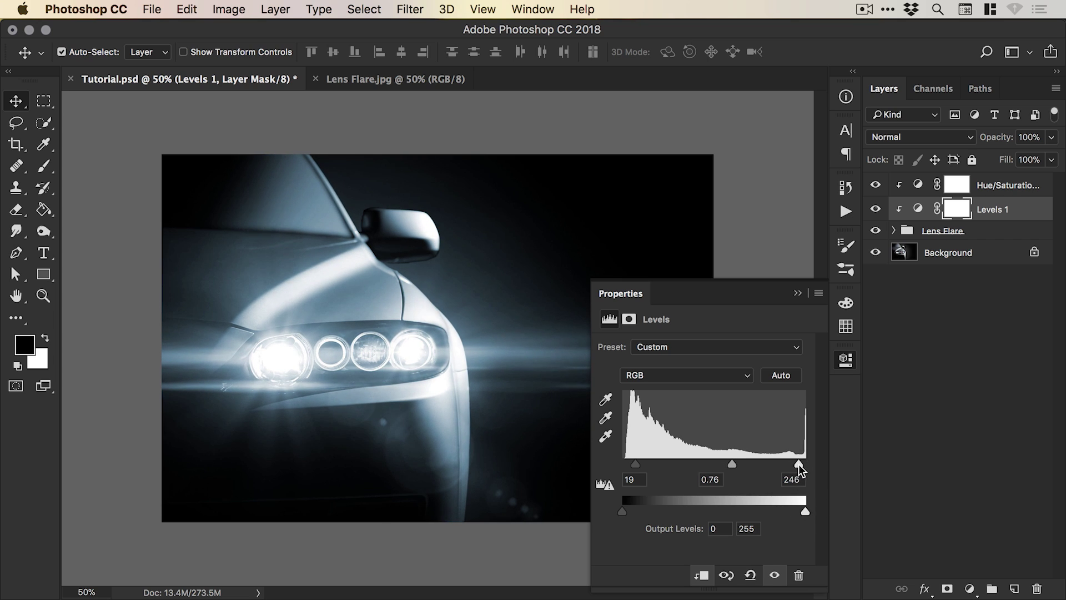
pyautogui.click(846, 360)
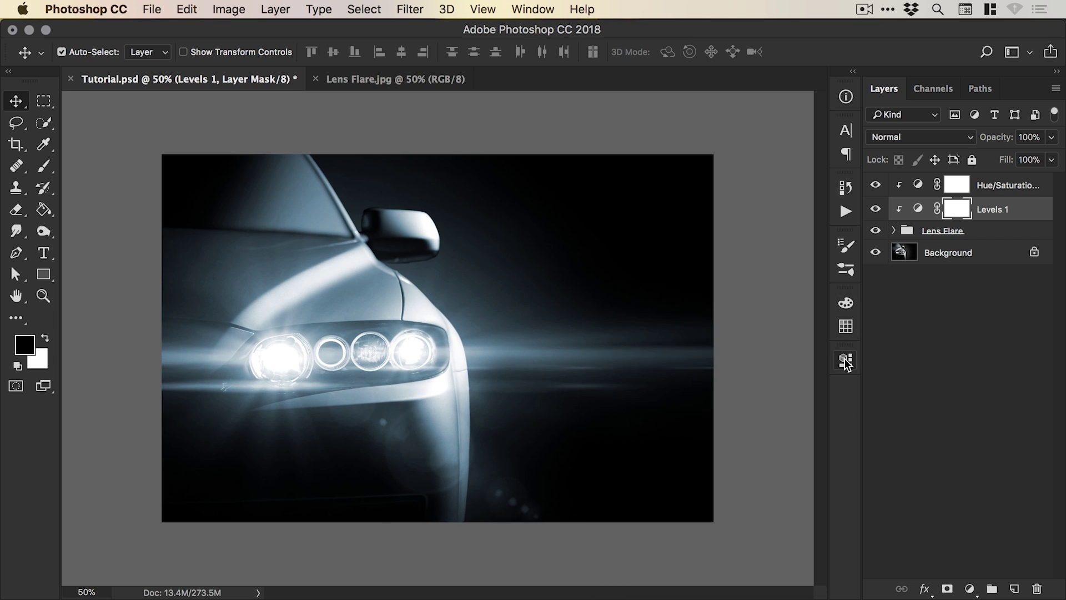
pyautogui.click(876, 210)
pyautogui.click(878, 210)
pyautogui.click(1001, 190)
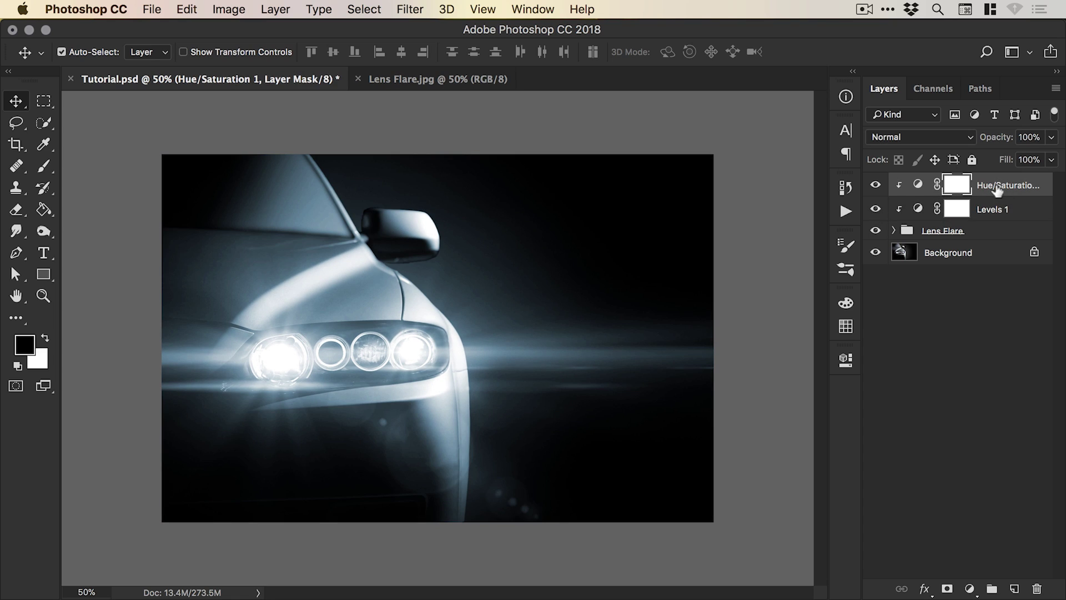
pyautogui.click(922, 137)
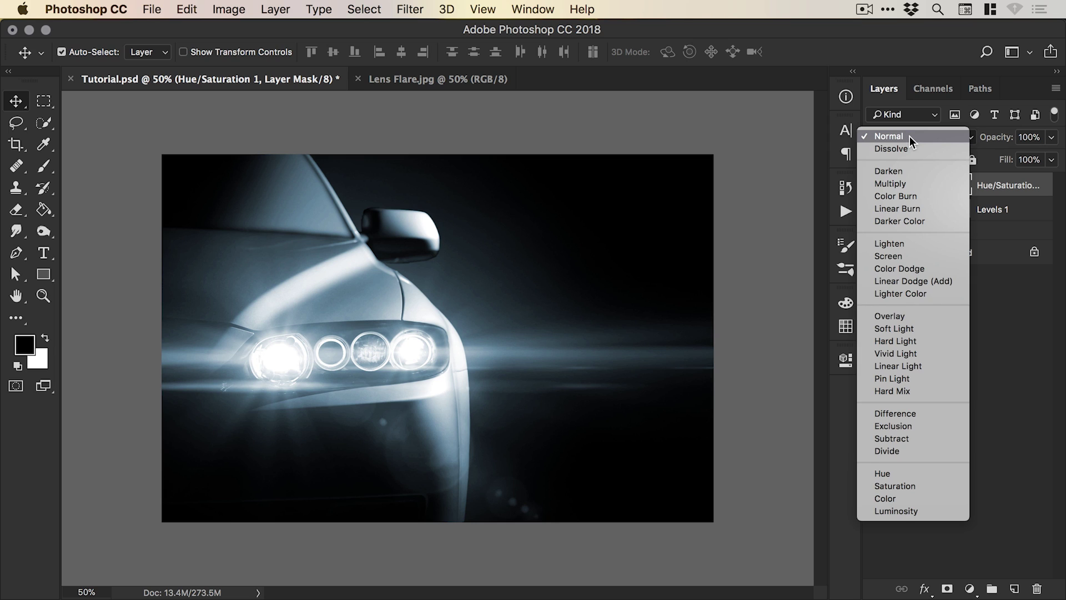
pyautogui.click(890, 329)
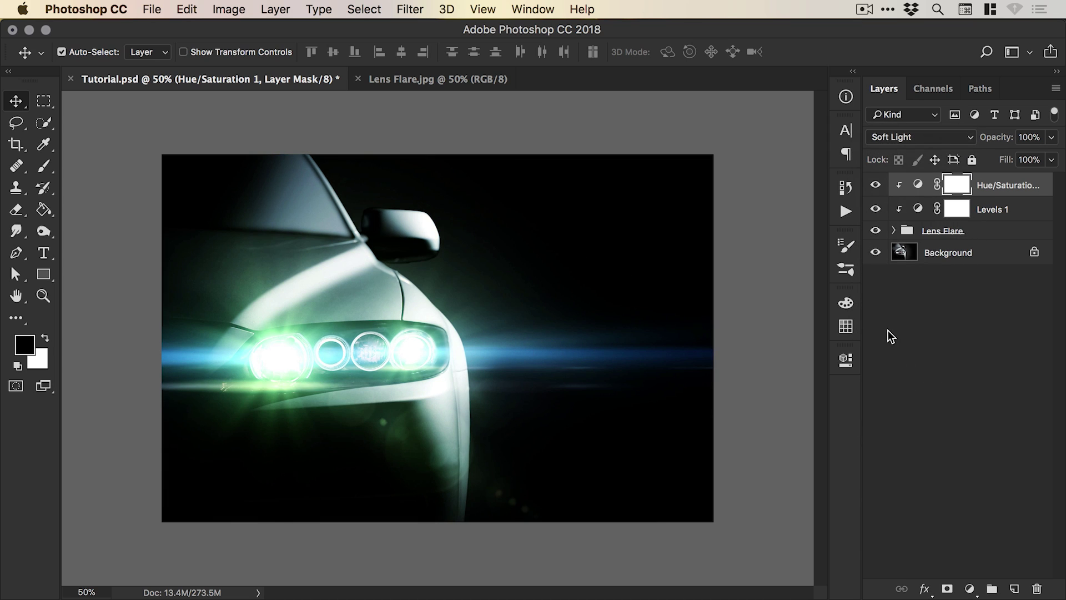
pyautogui.click(908, 139)
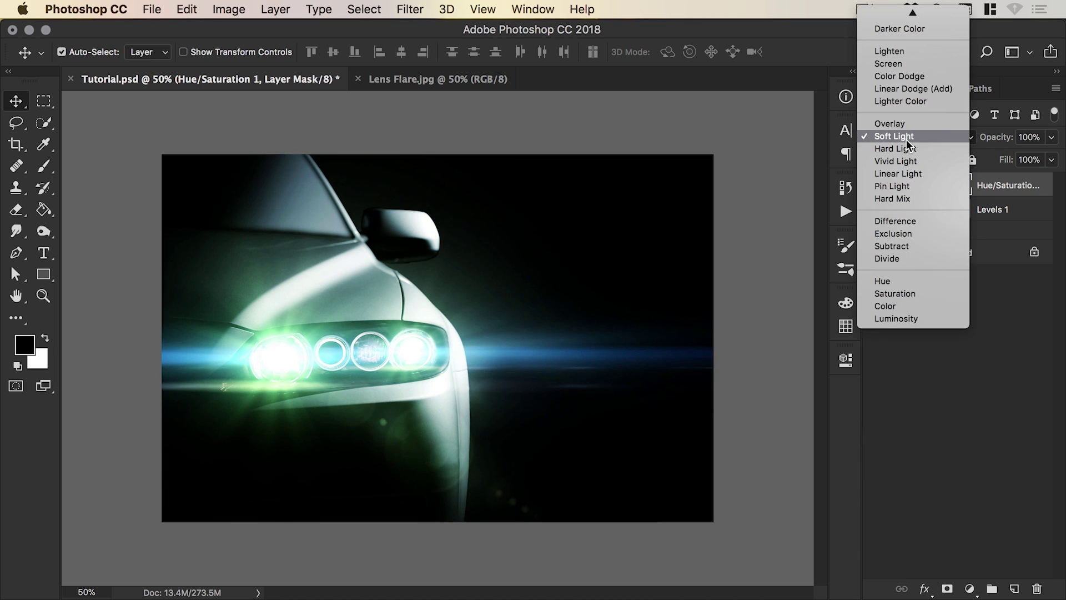
pyautogui.moveTo(913, 17)
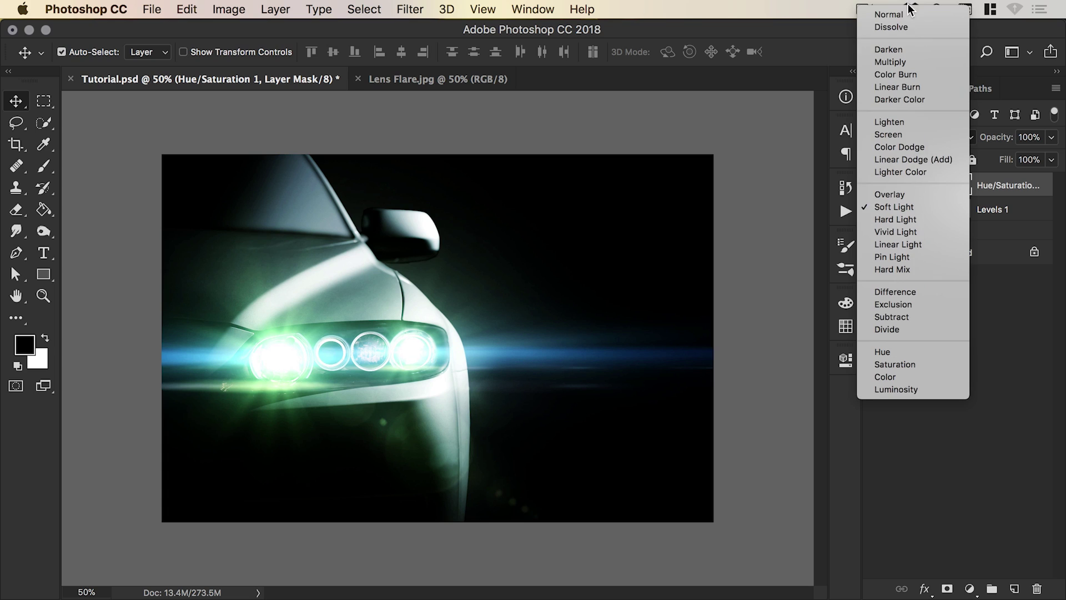
pyautogui.click(905, 58)
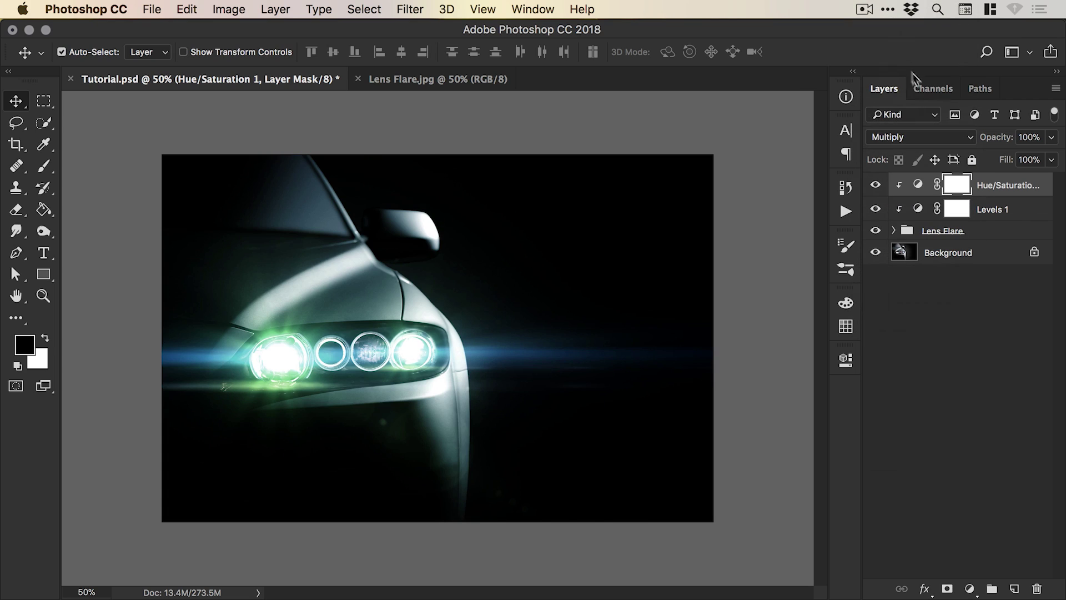
pyautogui.click(909, 138)
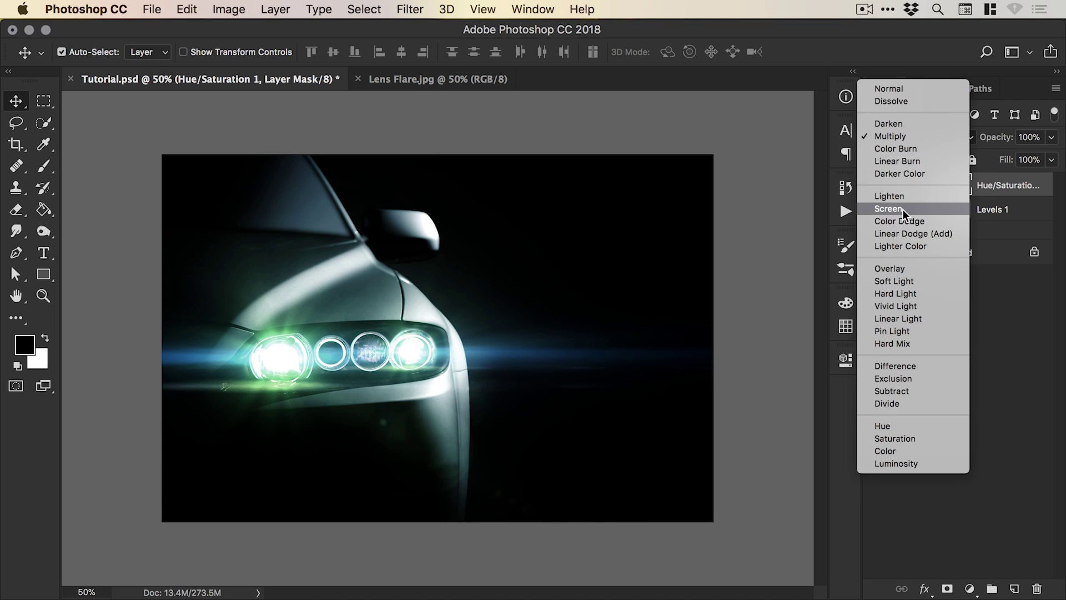
pyautogui.click(902, 209)
pyautogui.click(912, 139)
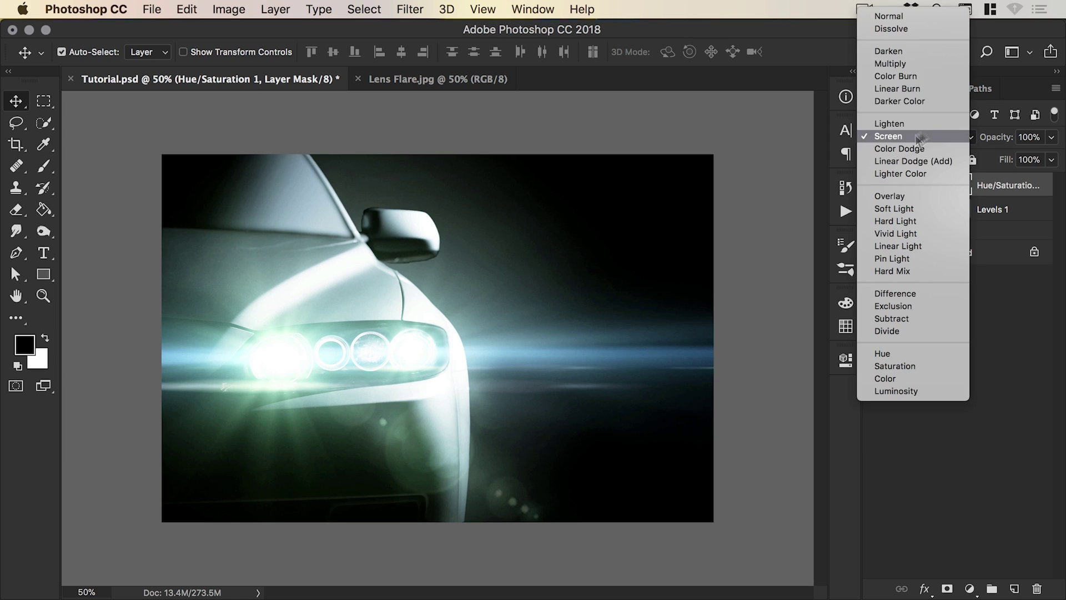
pyautogui.click(913, 16)
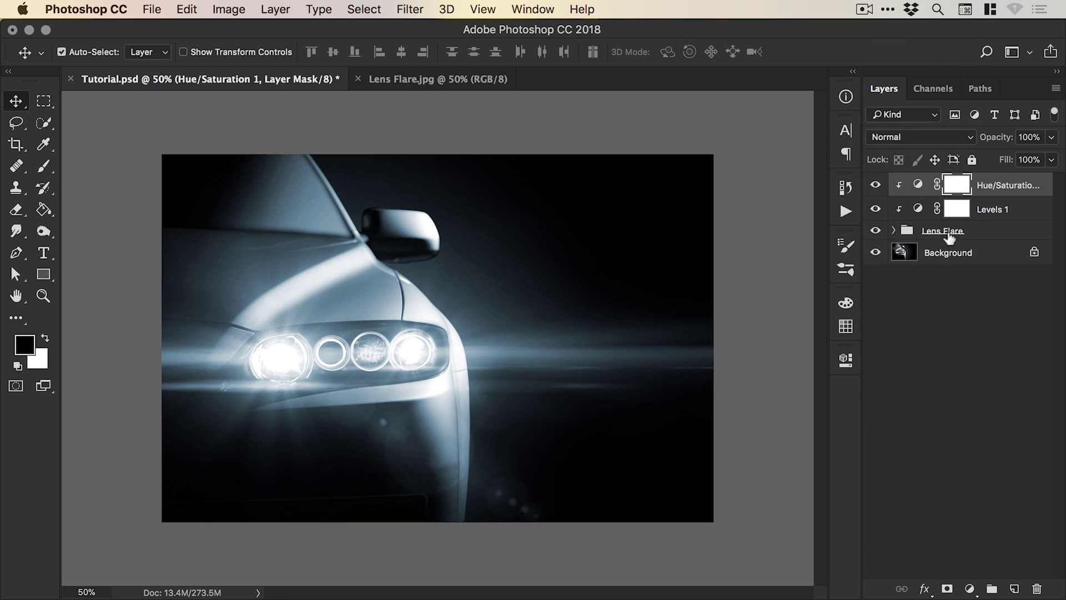